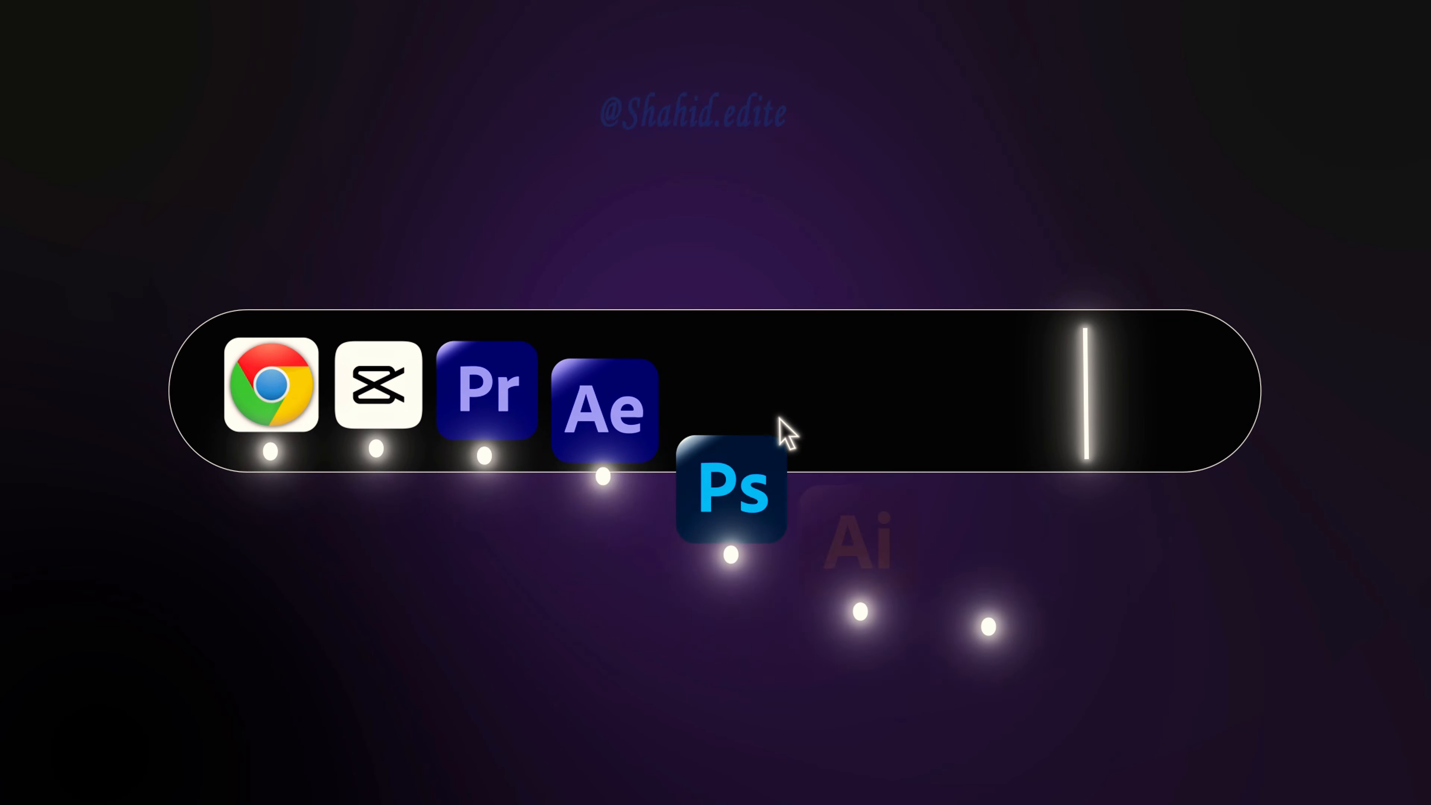
{"action": "left_click", "coordinate": [498, 415]}
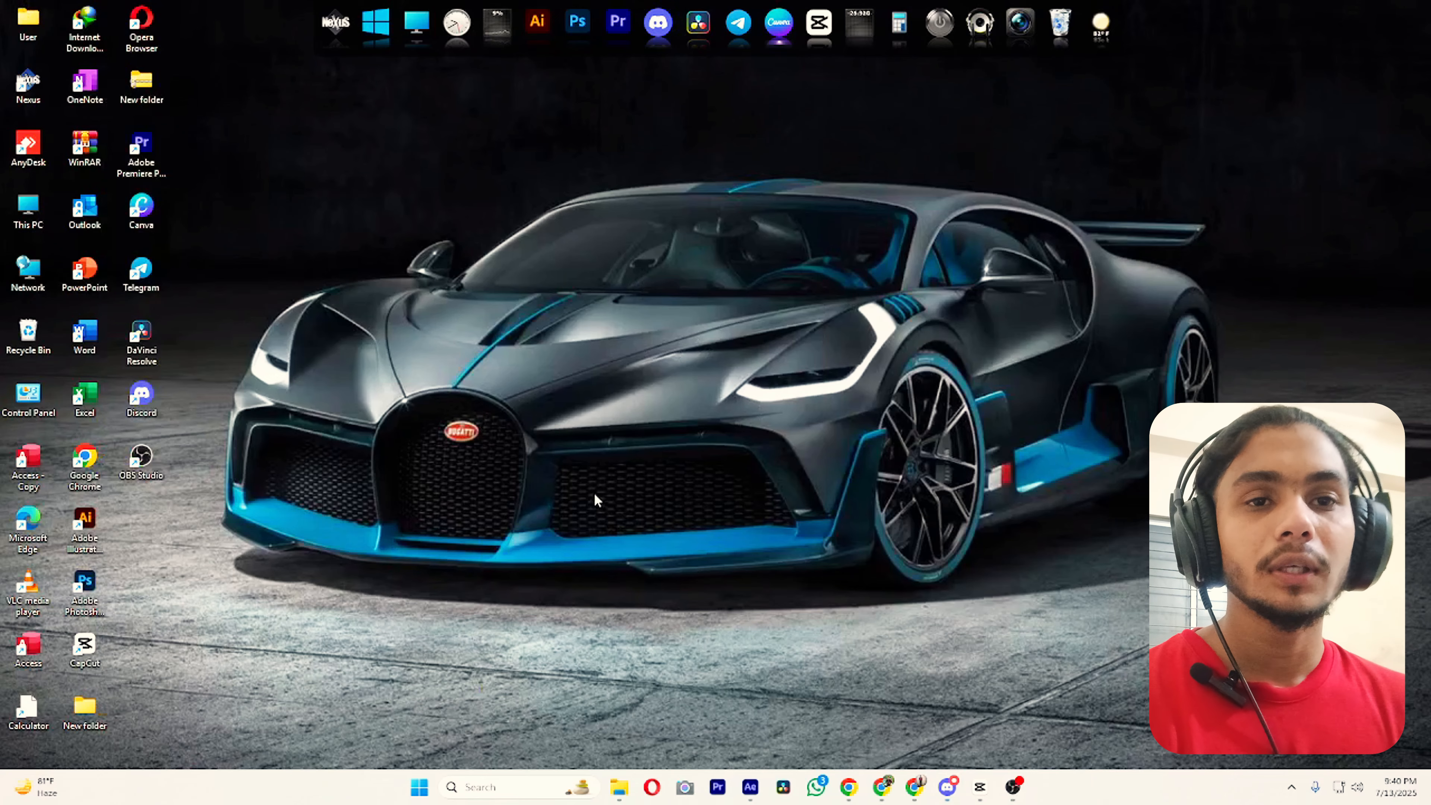
Step: Open Premiere Pro and create a new project named "Assignment 07" in the default location, replacing the existing project of that name
{"action": "left_click", "coordinate": [718, 789]}
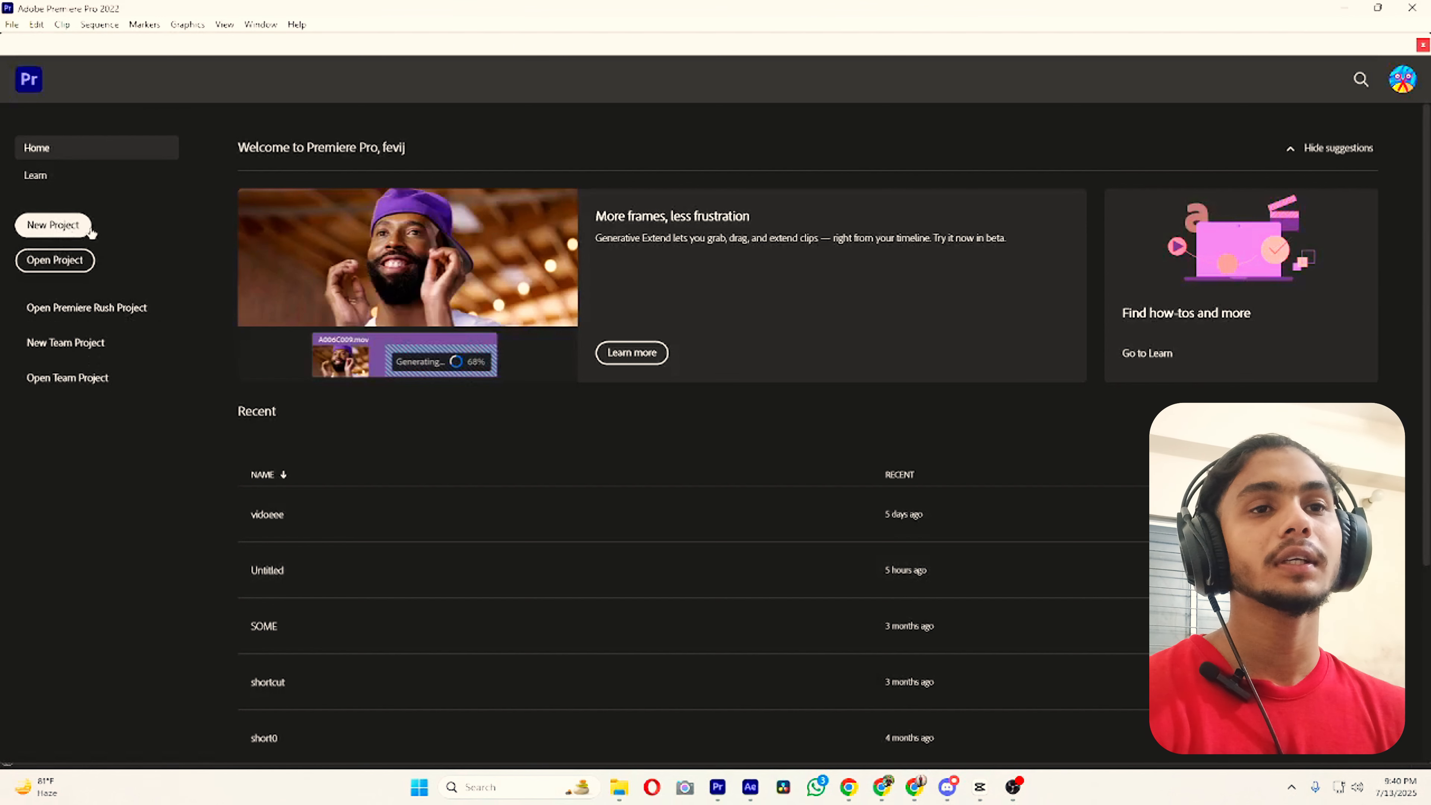
{"action": "left_click", "coordinate": [57, 224]}
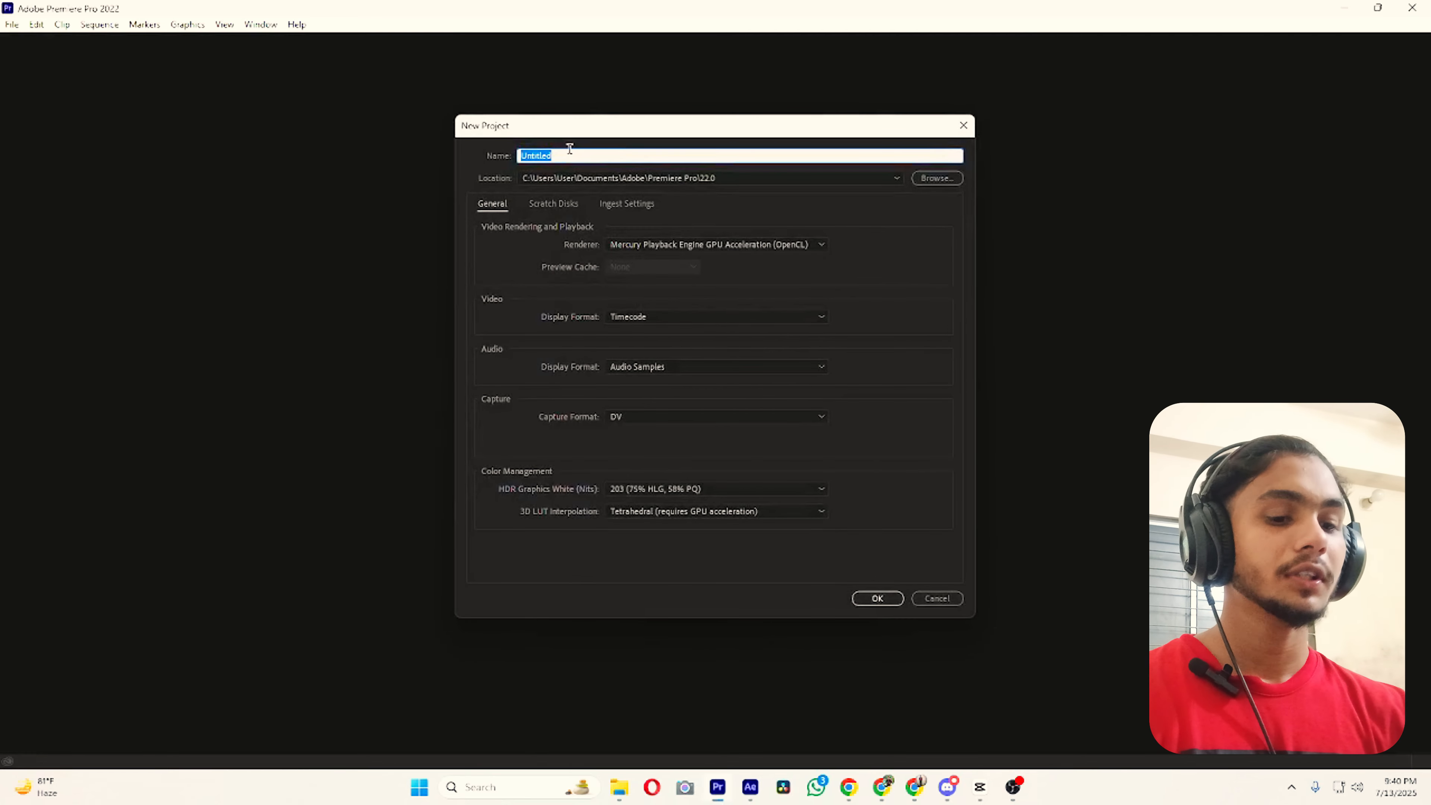
{"action": "key", "text": "BackSpace"}
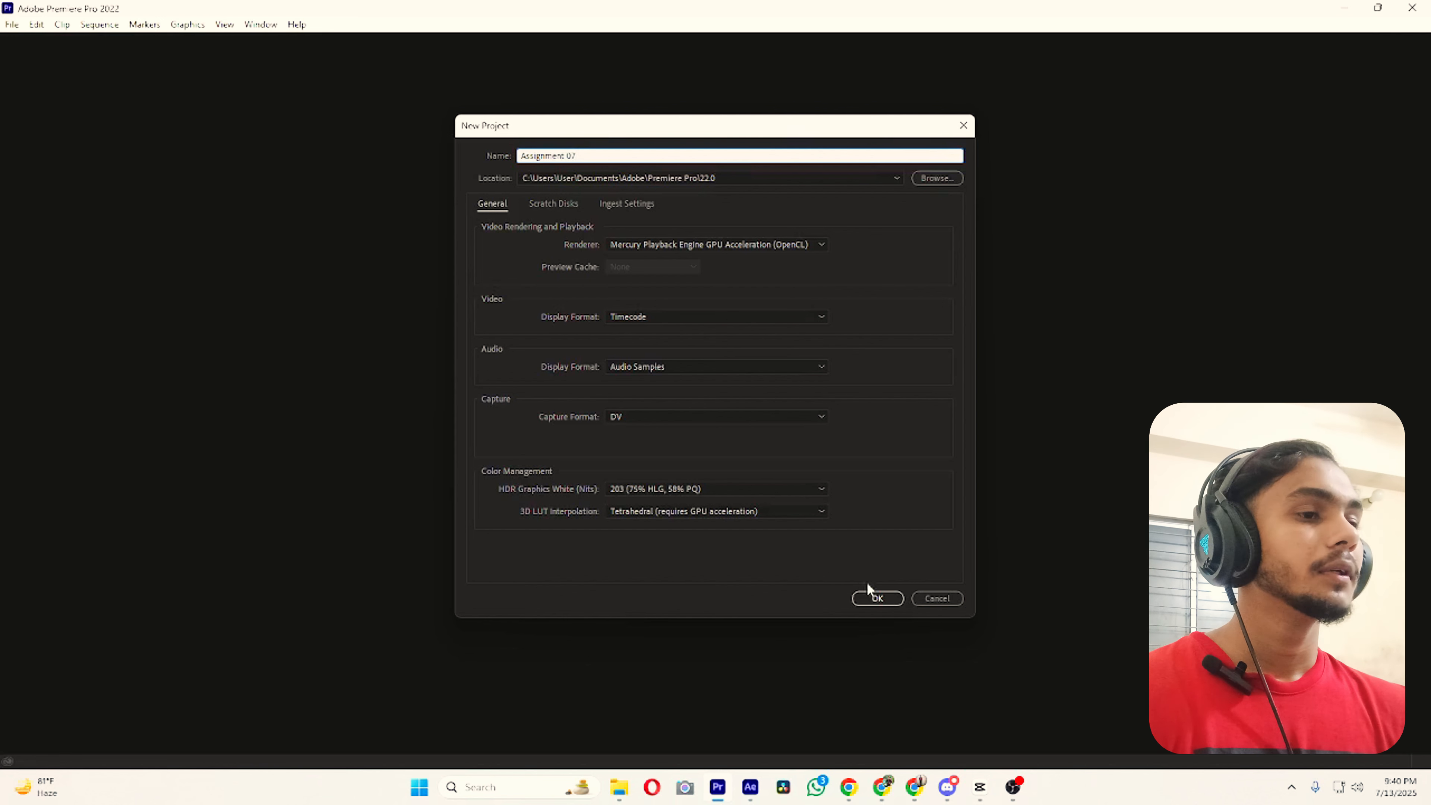
{"action": "left_click", "coordinate": [872, 597]}
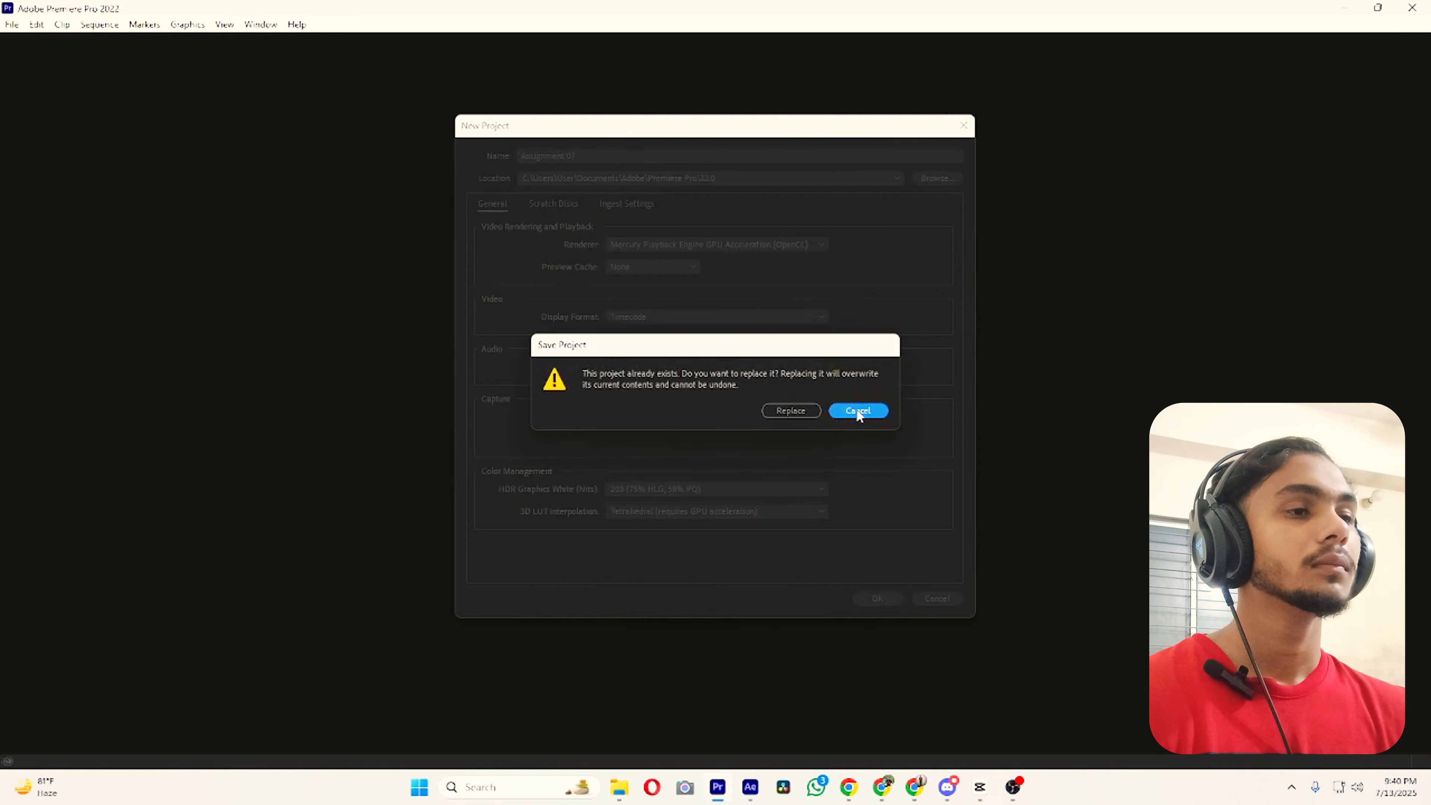
{"action": "left_click", "coordinate": [809, 412]}
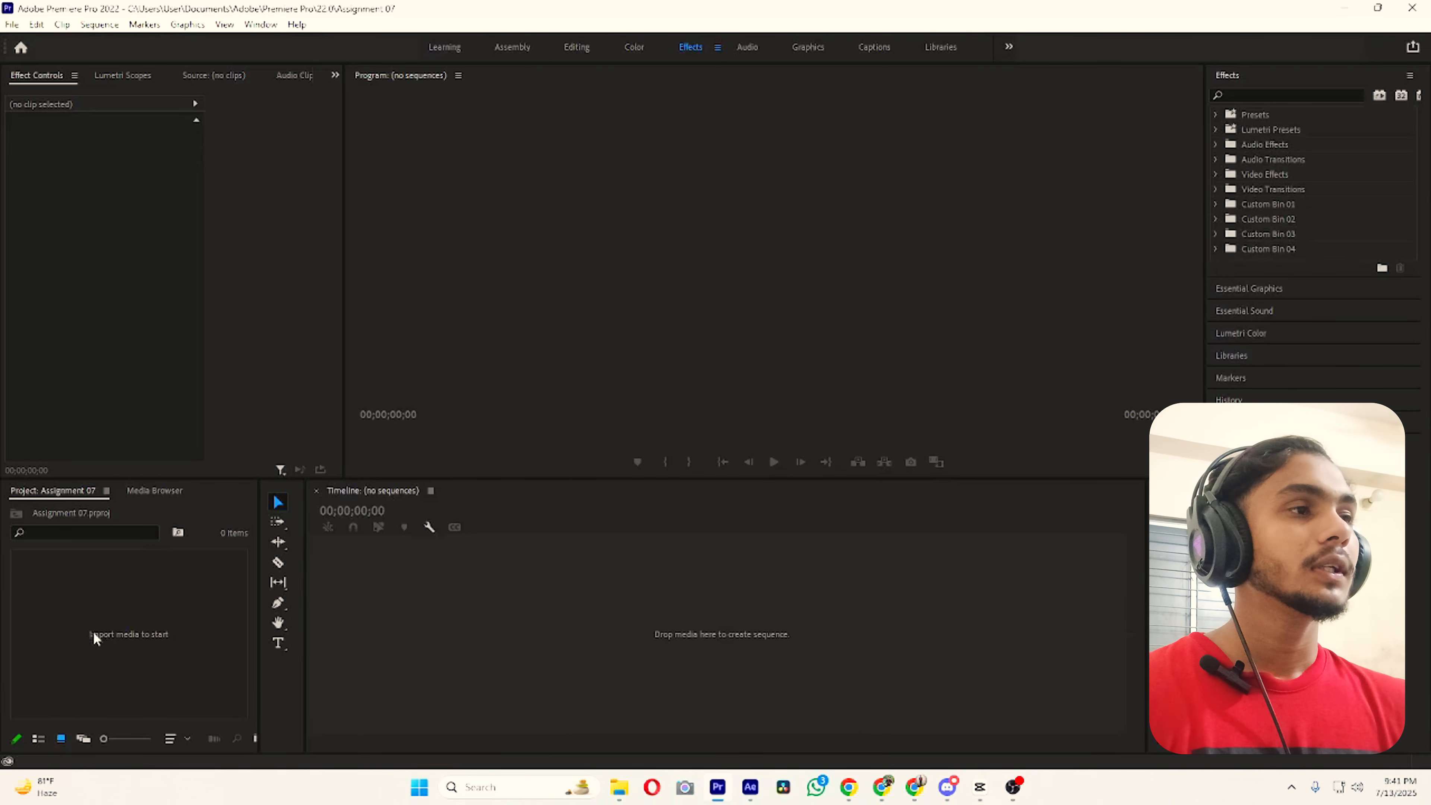
Step: Create a new sequence from the DSLR 1080p30 preset with the default name Sequence 01
{"action": "left_click", "coordinate": [101, 593]}
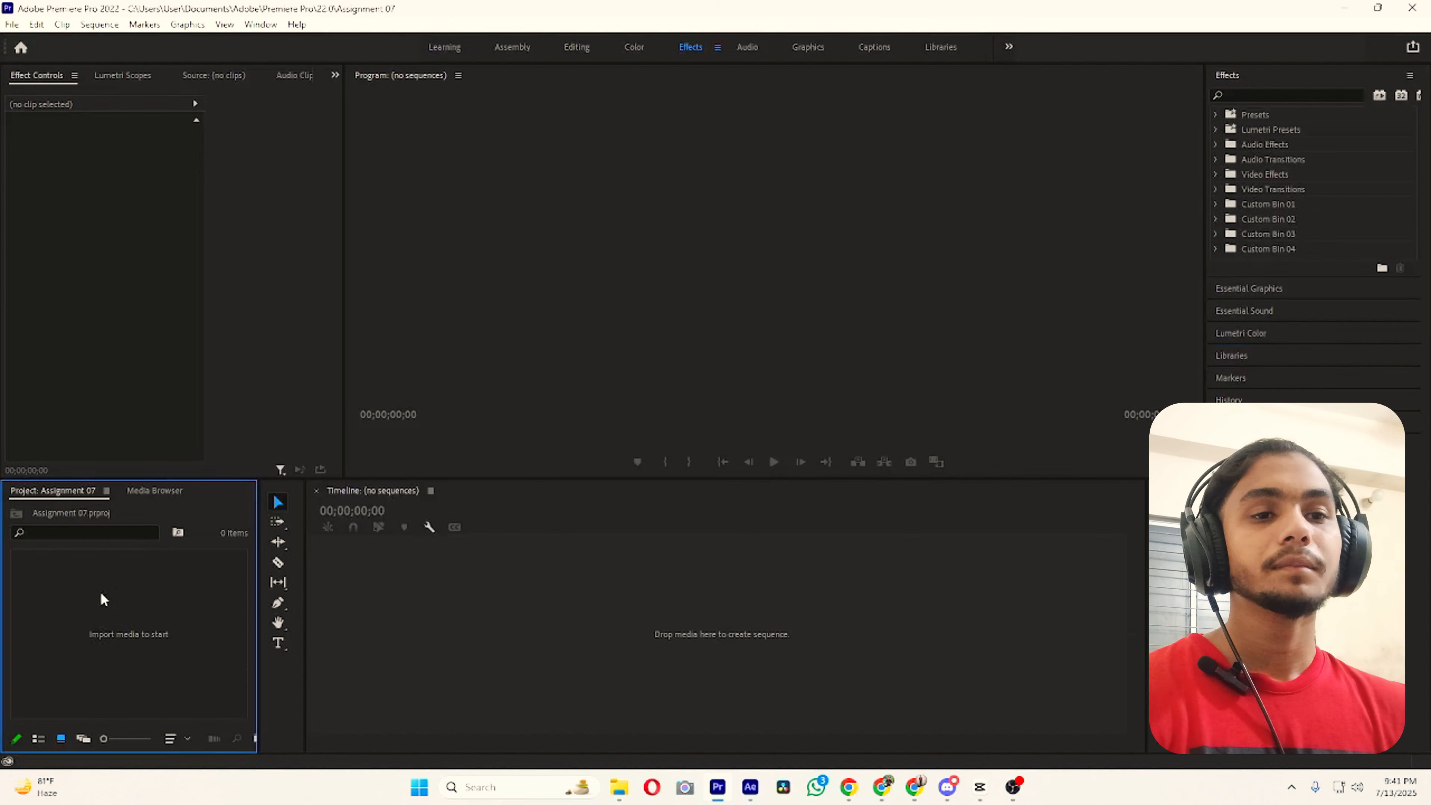
{"action": "right_click", "coordinate": [108, 590]}
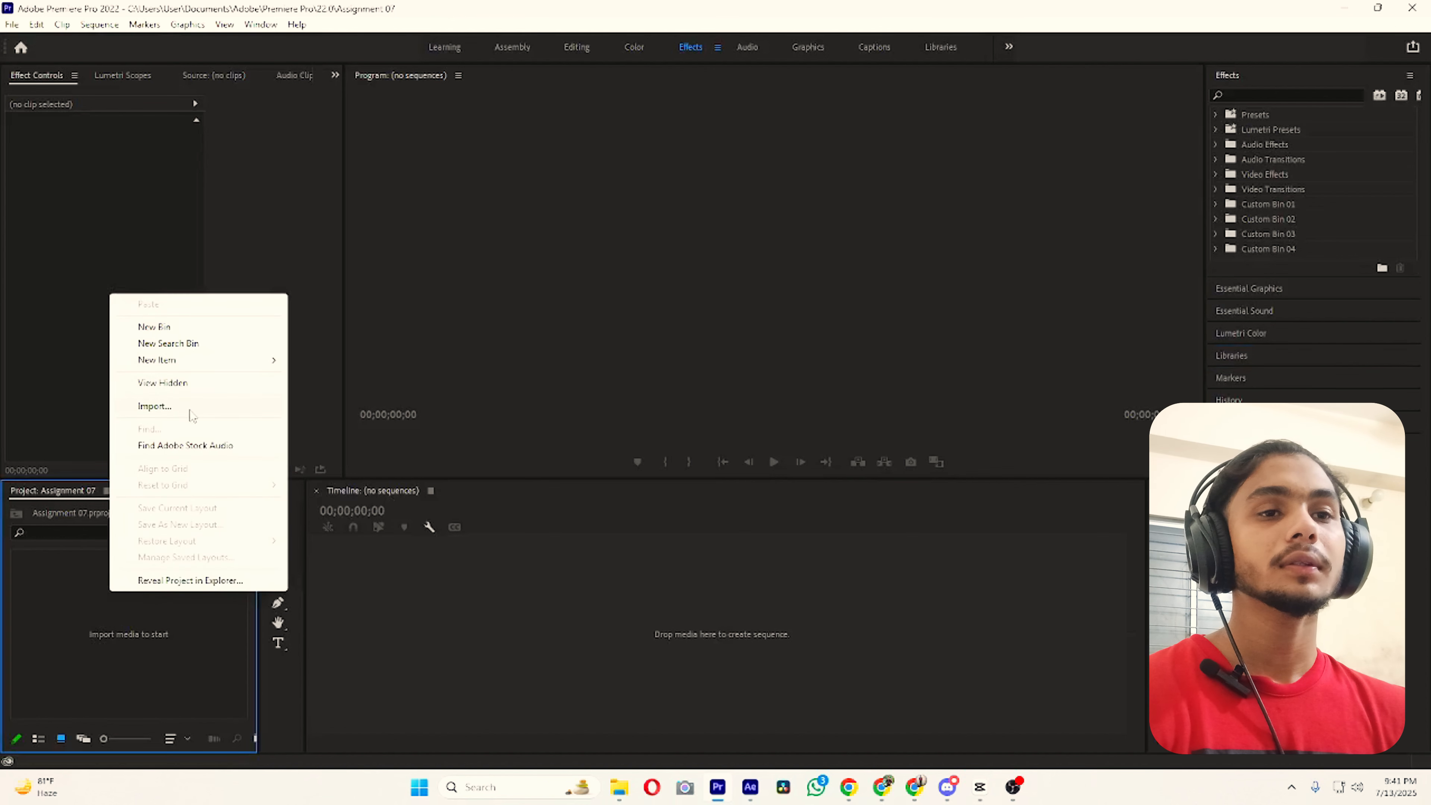
{"action": "left_click", "coordinate": [76, 598]}
{"action": "right_click", "coordinate": [95, 598]}
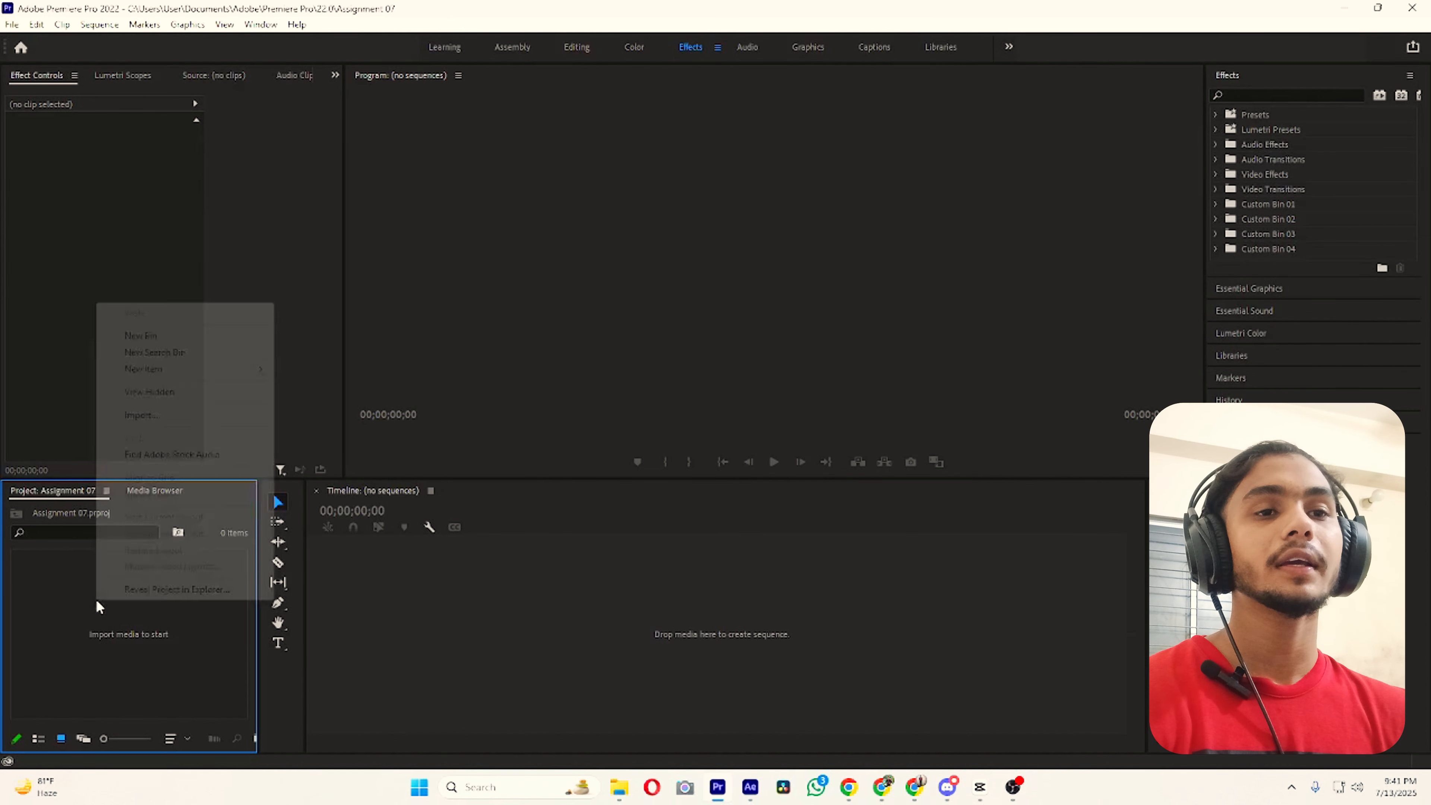
{"action": "mouse_move", "coordinate": [172, 375]}
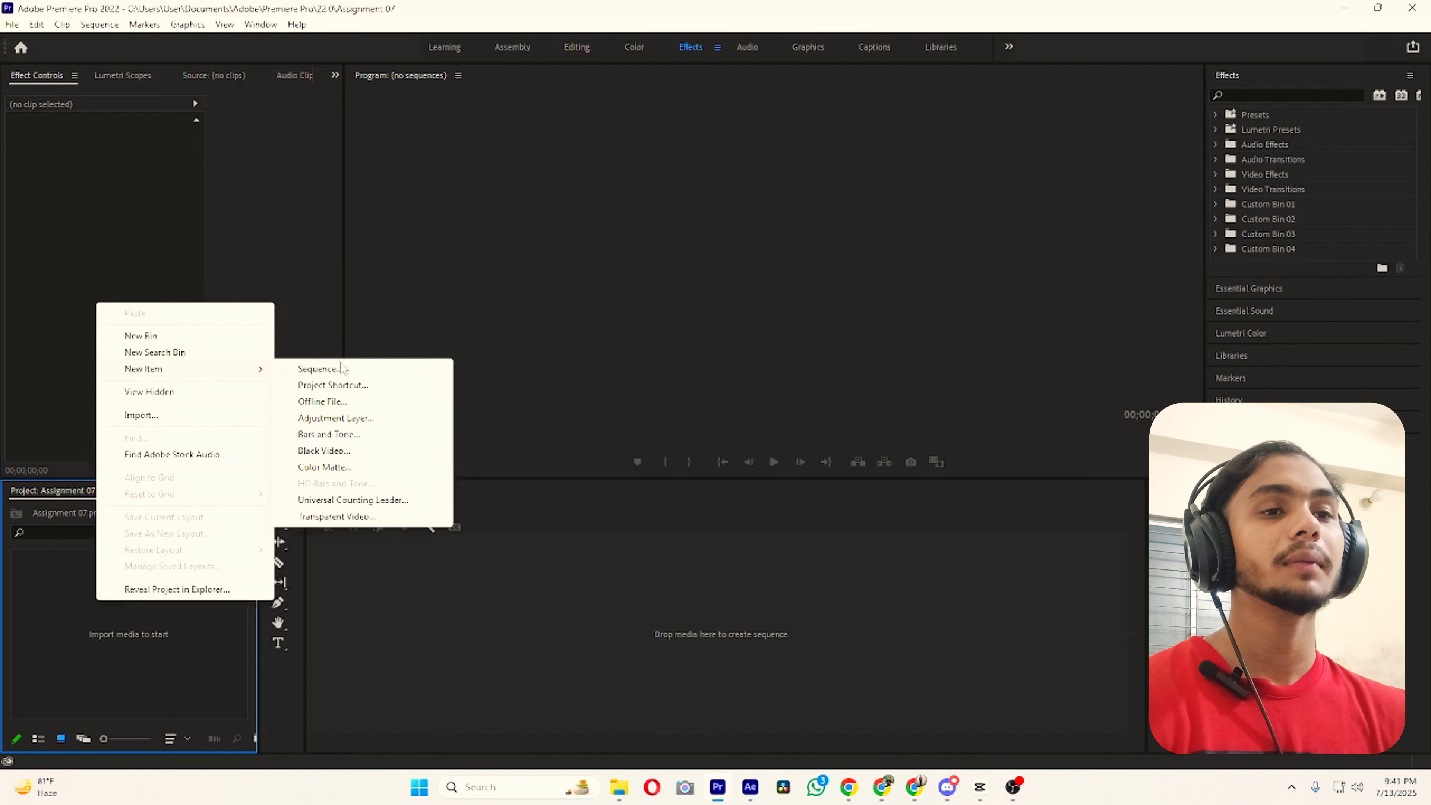
{"action": "left_click", "coordinate": [333, 372]}
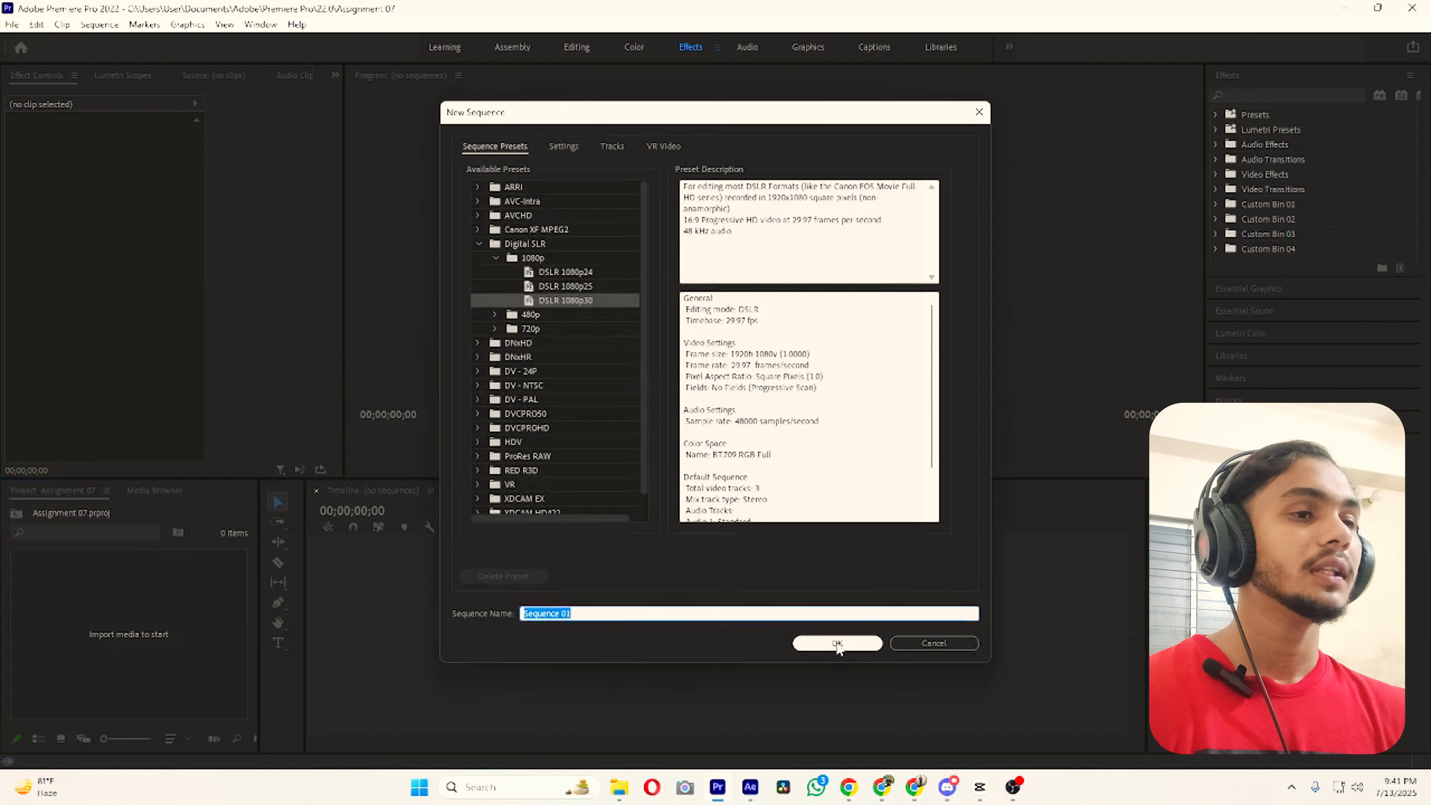
{"action": "left_click", "coordinate": [822, 642]}
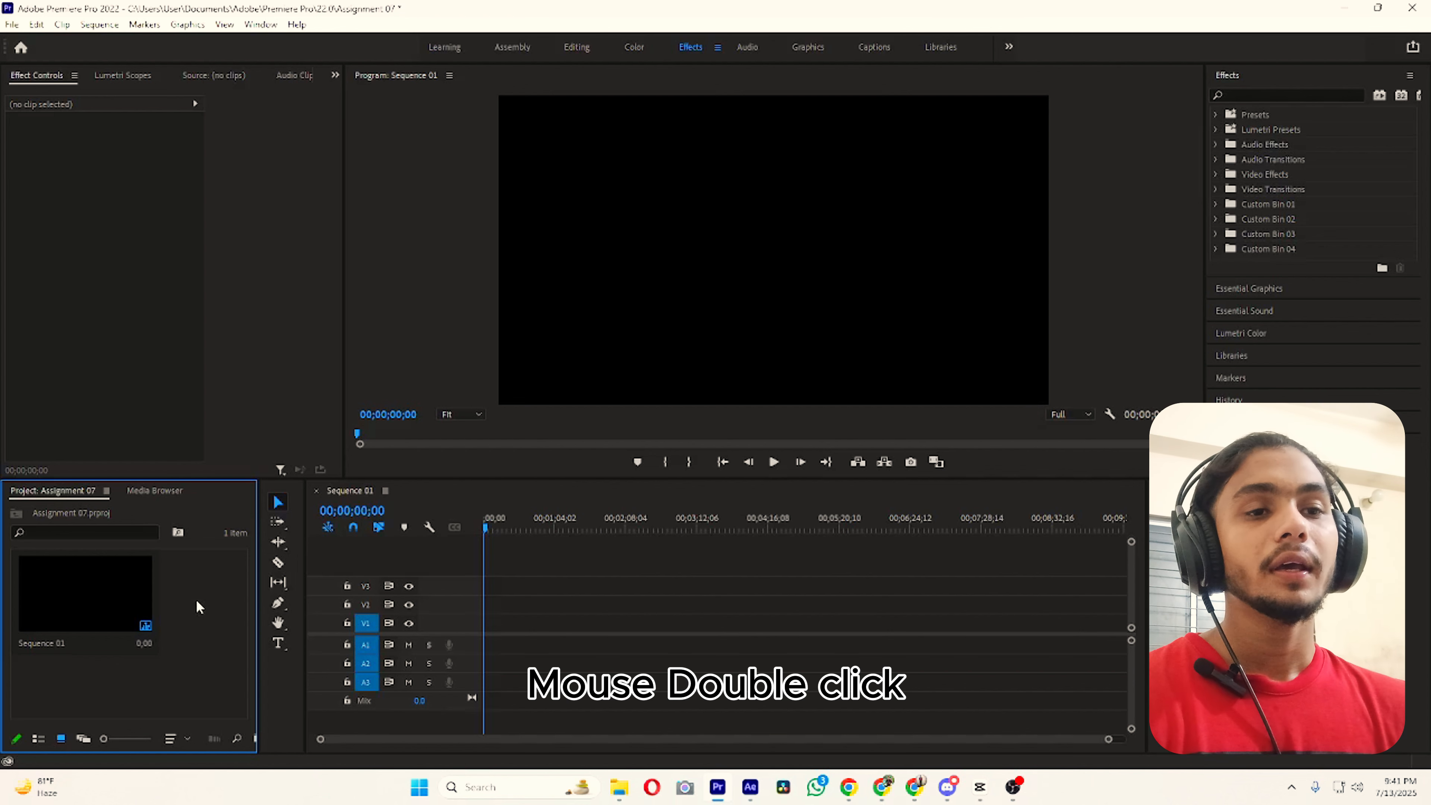
Step: Import the "Making MONEY Online is a VIDEO GAME" video into the project
{"action": "double_click", "coordinate": [197, 607]}
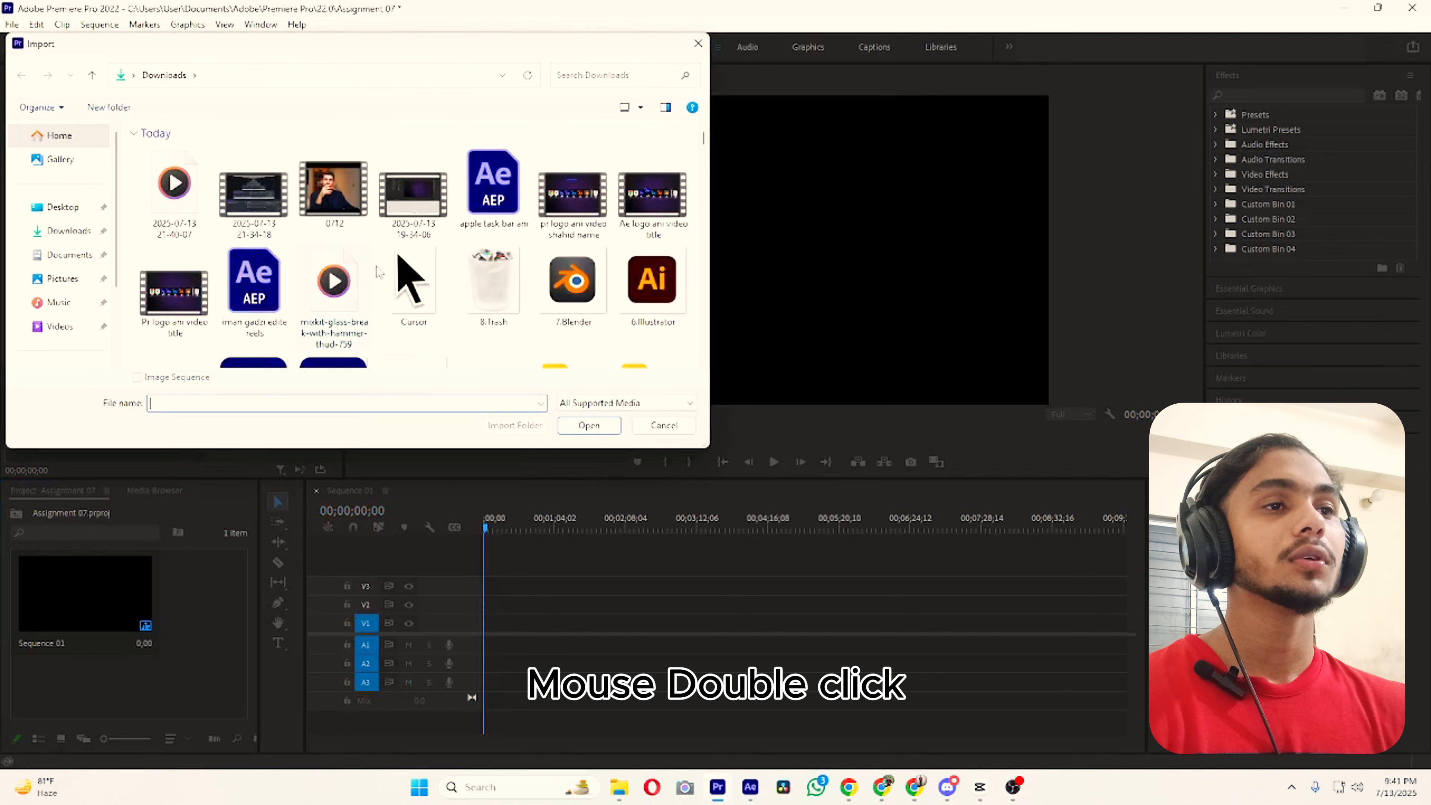
{"action": "left_click", "coordinate": [177, 265]}
{"action": "left_click", "coordinate": [590, 426]}
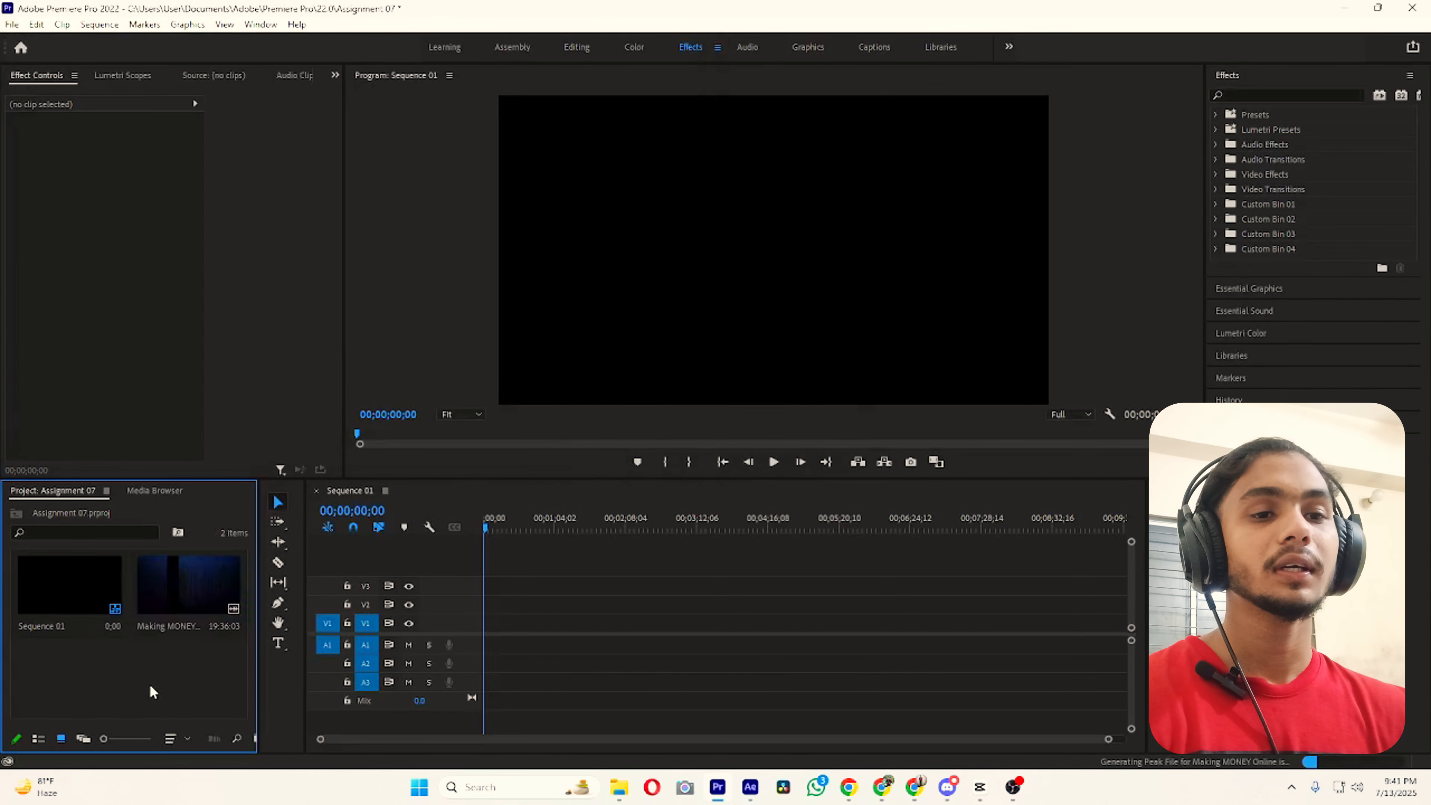
Step: Place the imported video at the start of track V1, changing the sequence settings to match the clip
{"action": "left_click", "coordinate": [172, 591]}
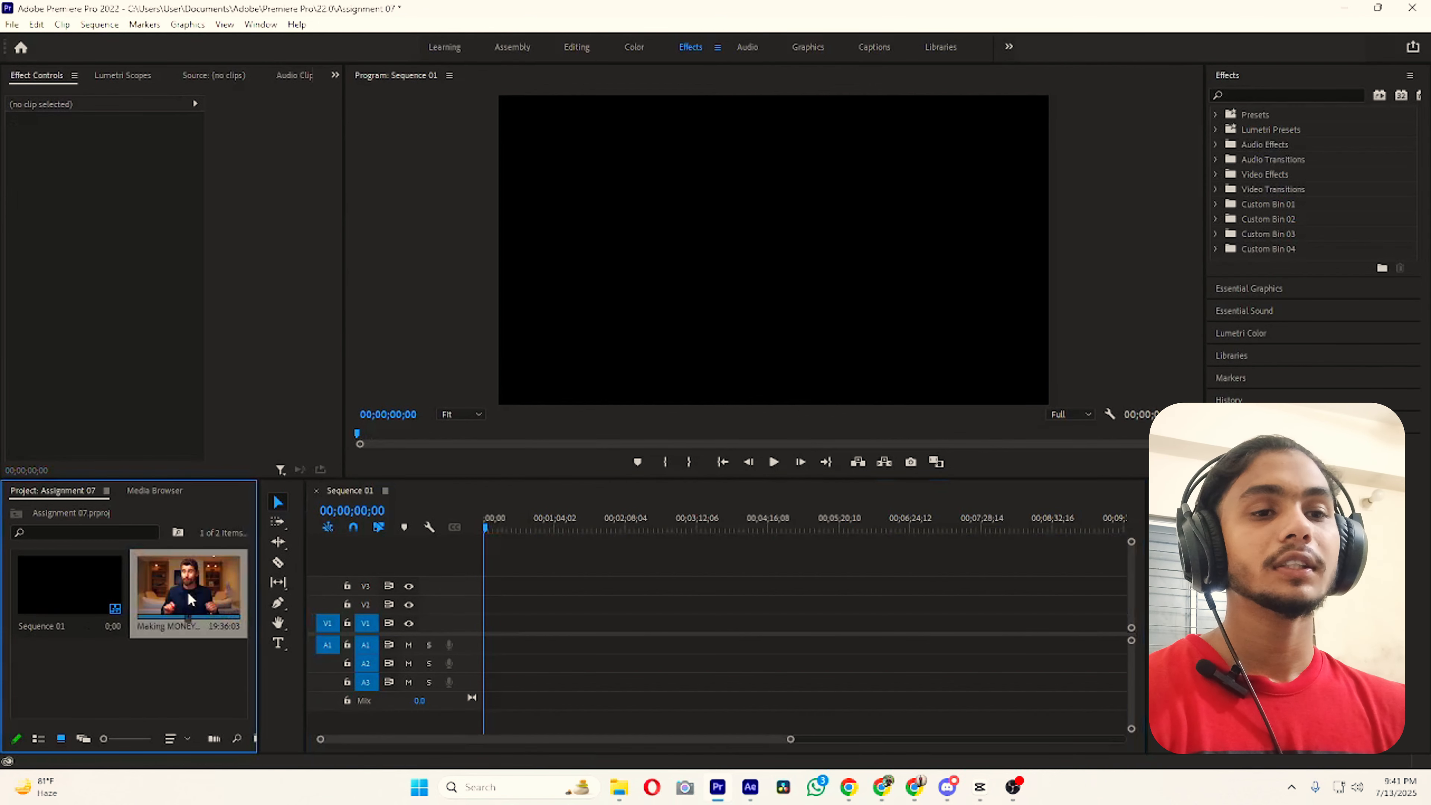
{"action": "left_click_drag", "start_coordinate": [190, 599], "coordinate": [490, 626]}
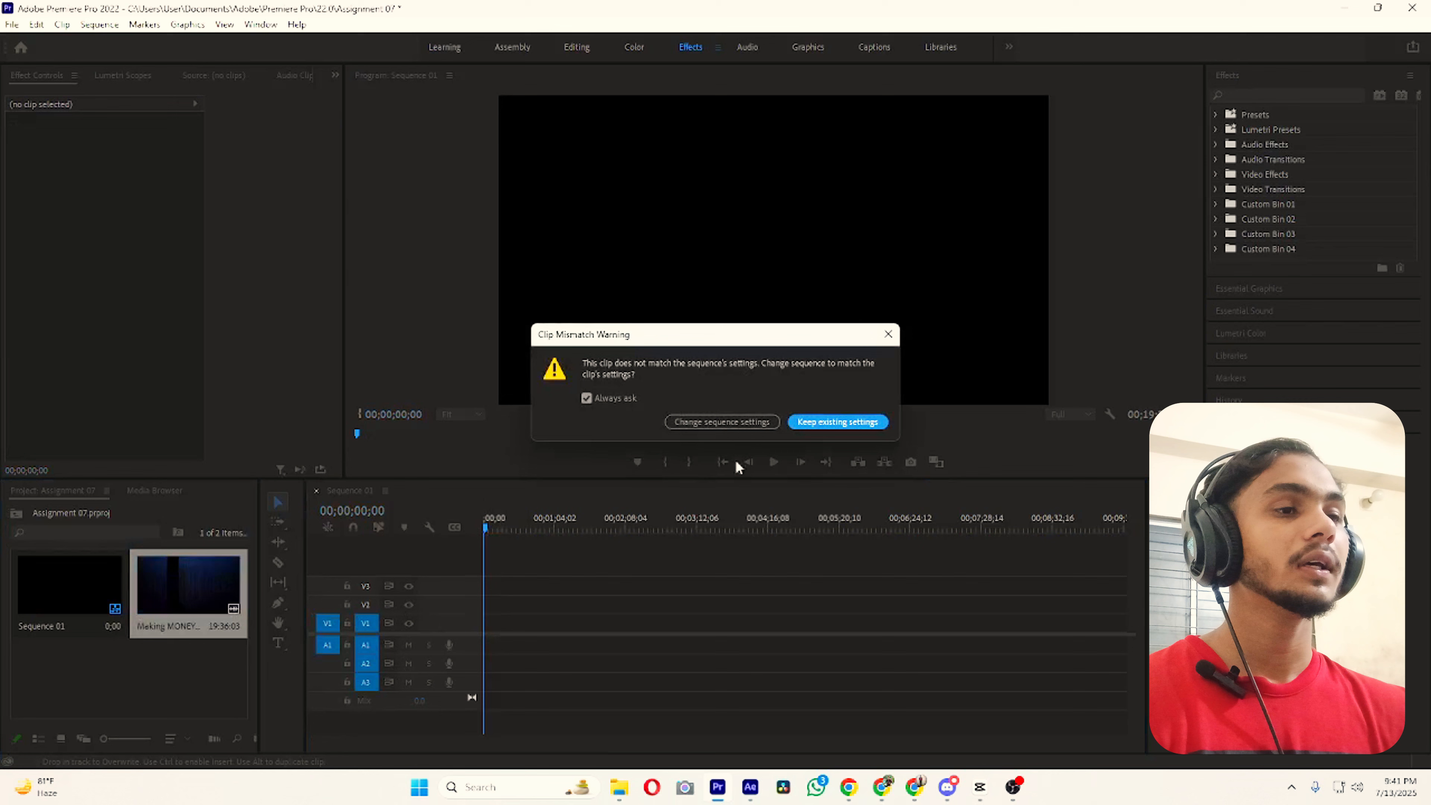
{"action": "left_click", "coordinate": [730, 422]}
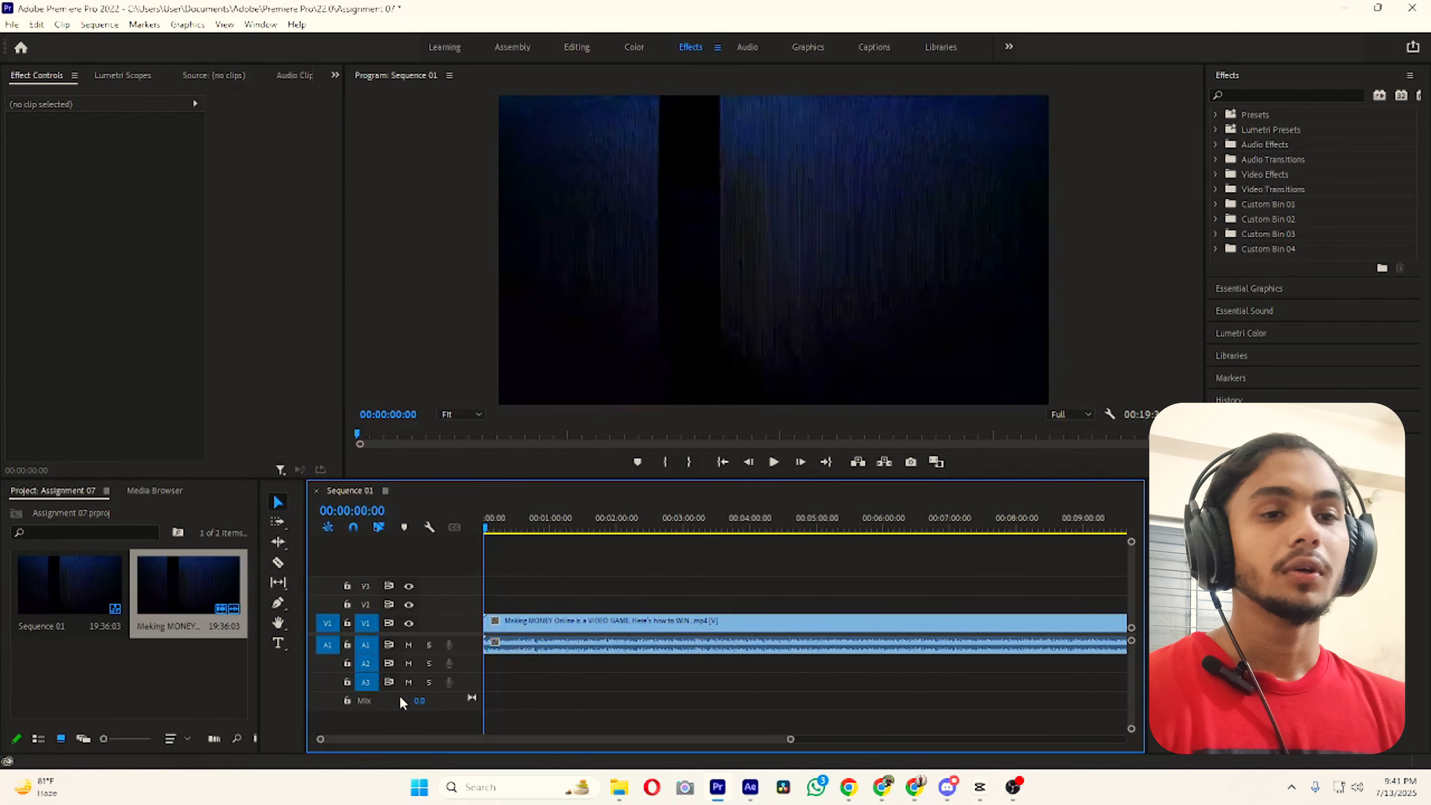
{"action": "left_click", "coordinate": [161, 680]}
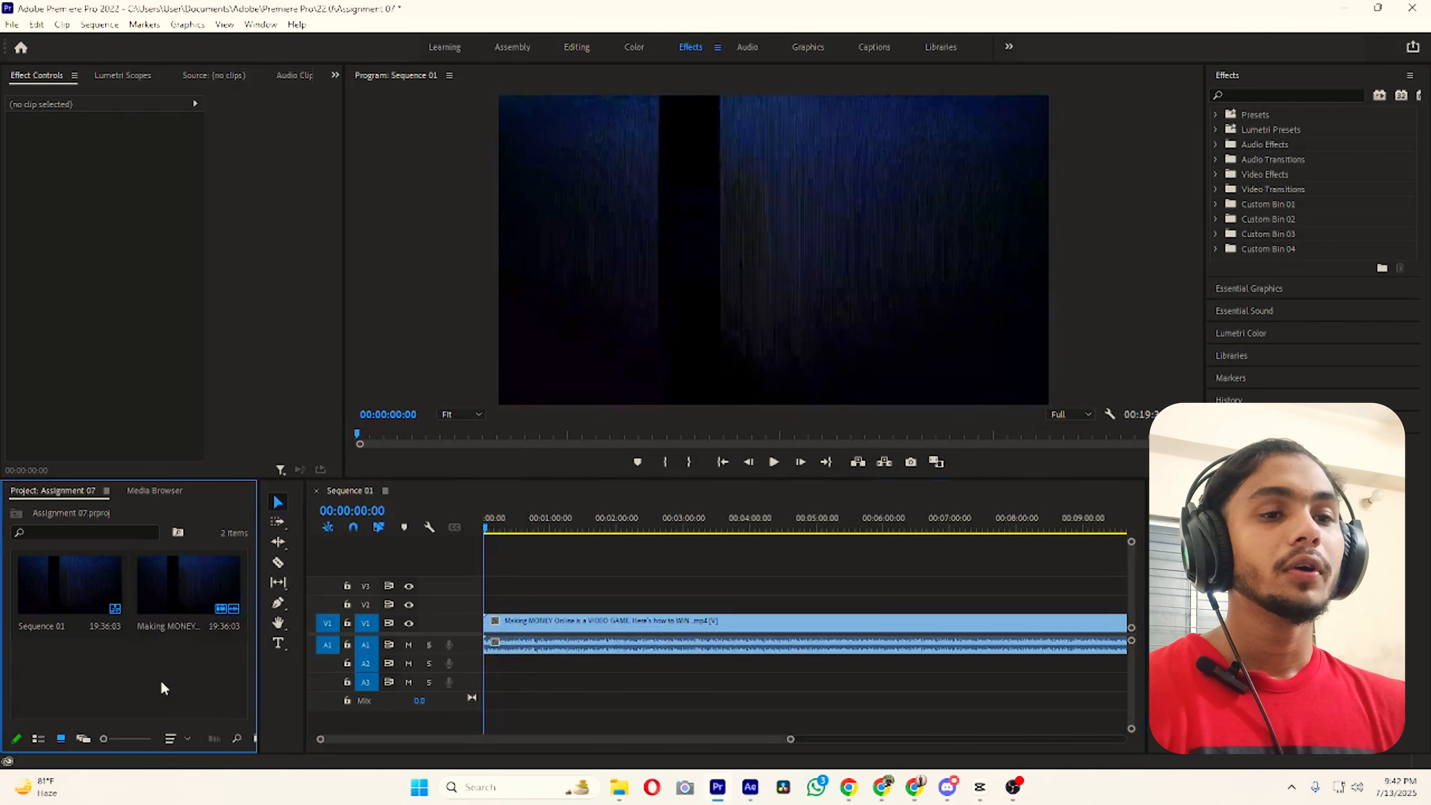
Step: Split the video clip at about 00;04;22 with the Razor tool and move its second part further along the timeline, leaving a gap
{"action": "left_click", "coordinate": [278, 563]}
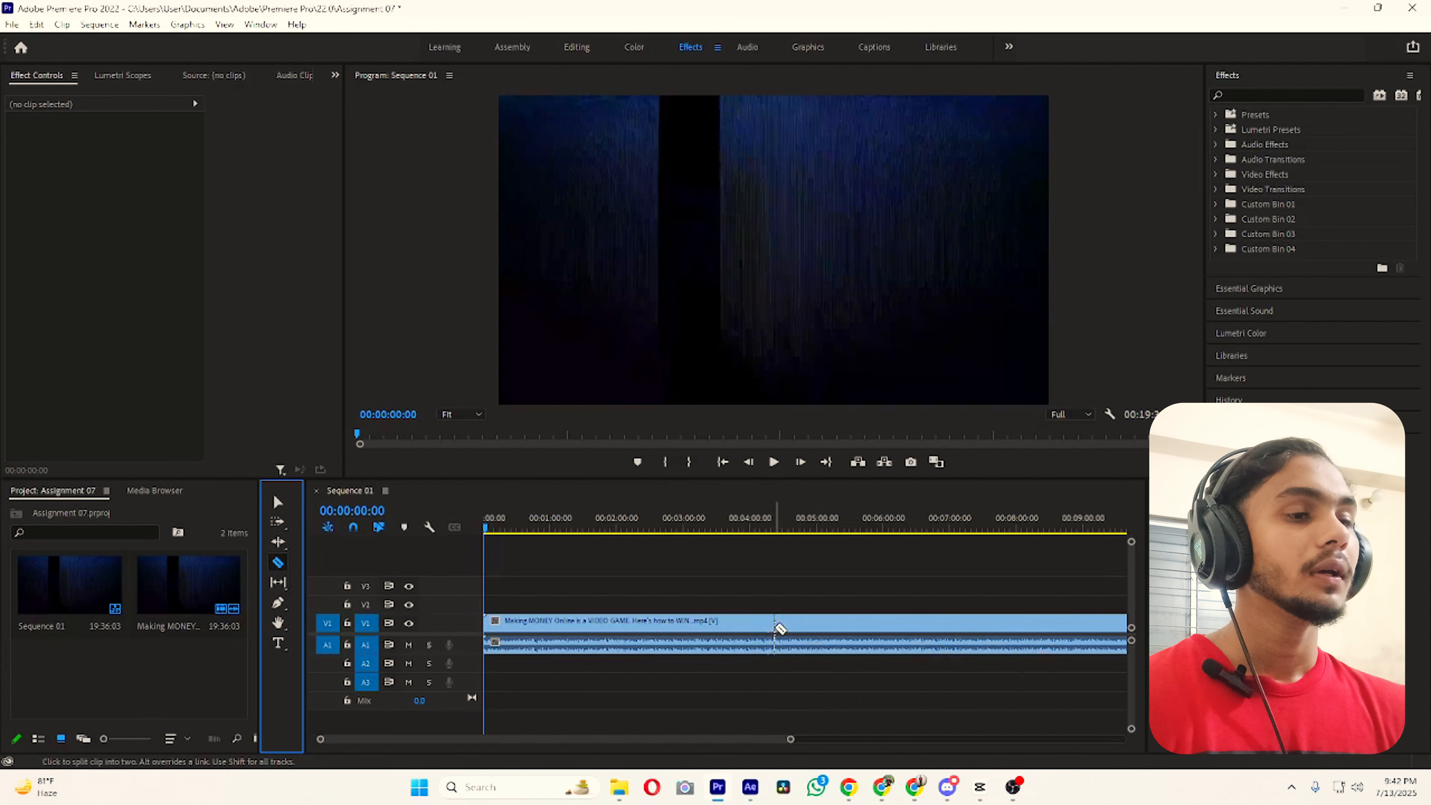
{"action": "left_click", "coordinate": [775, 625]}
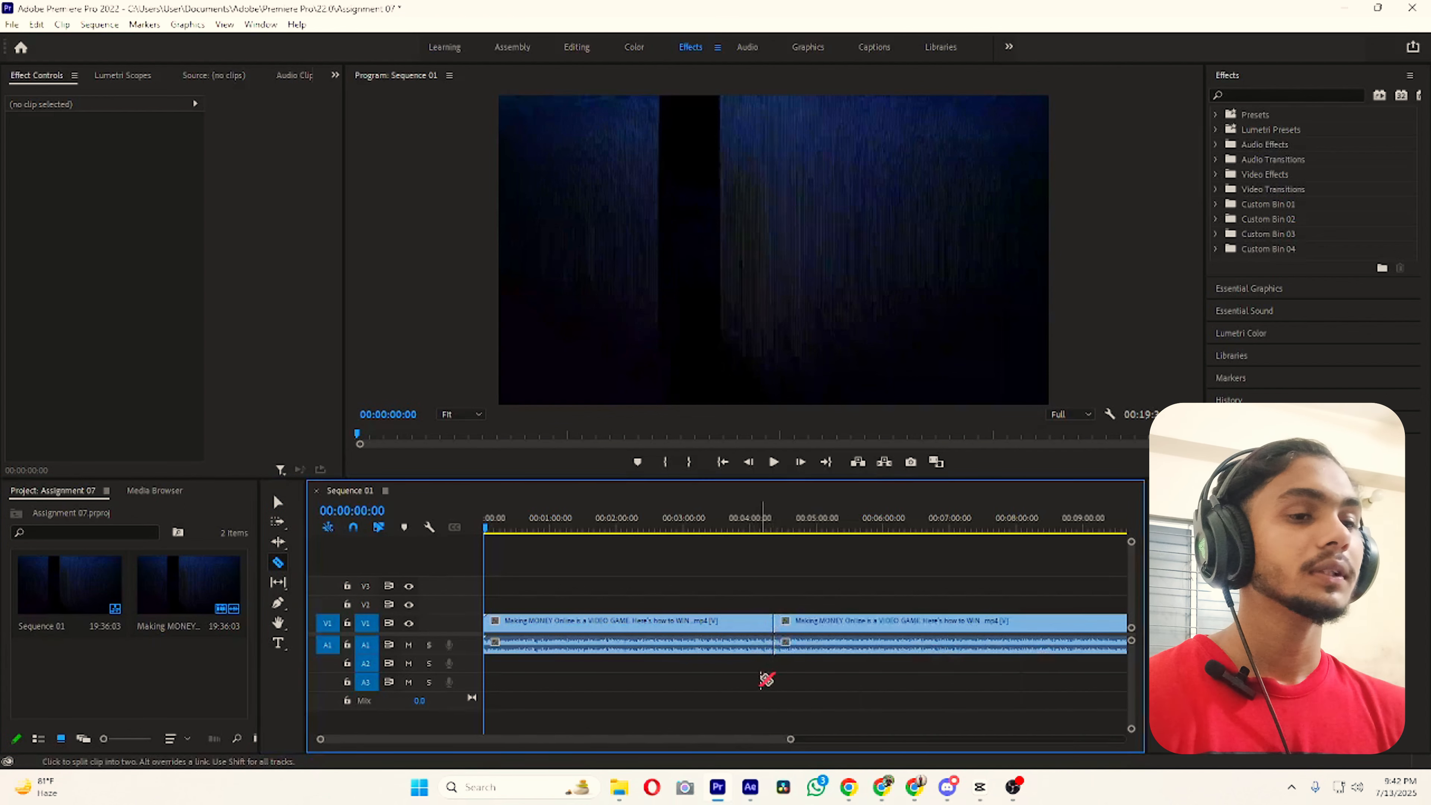
{"action": "left_click", "coordinate": [278, 502]}
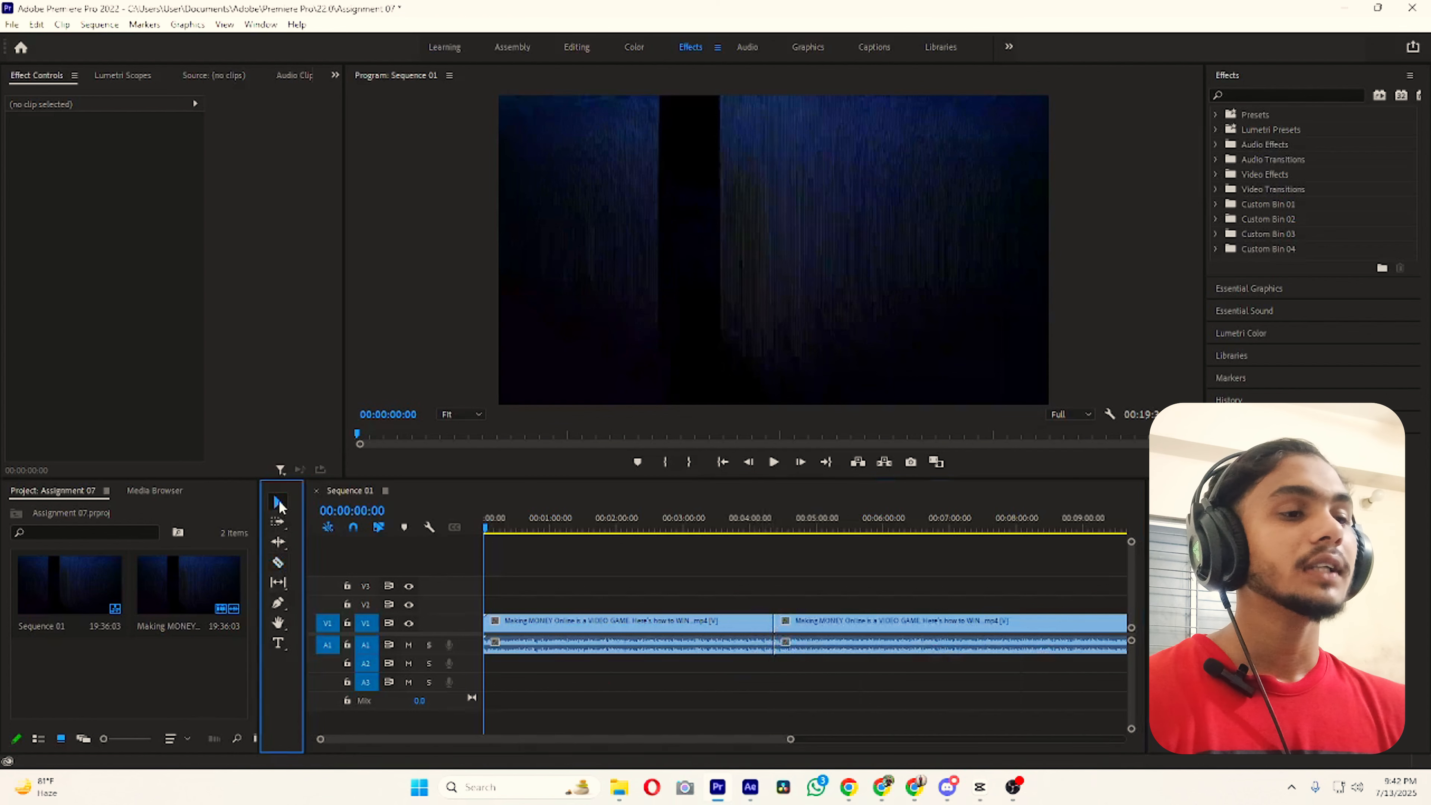
{"action": "left_click_drag", "start_coordinate": [854, 642], "coordinate": [897, 641]}
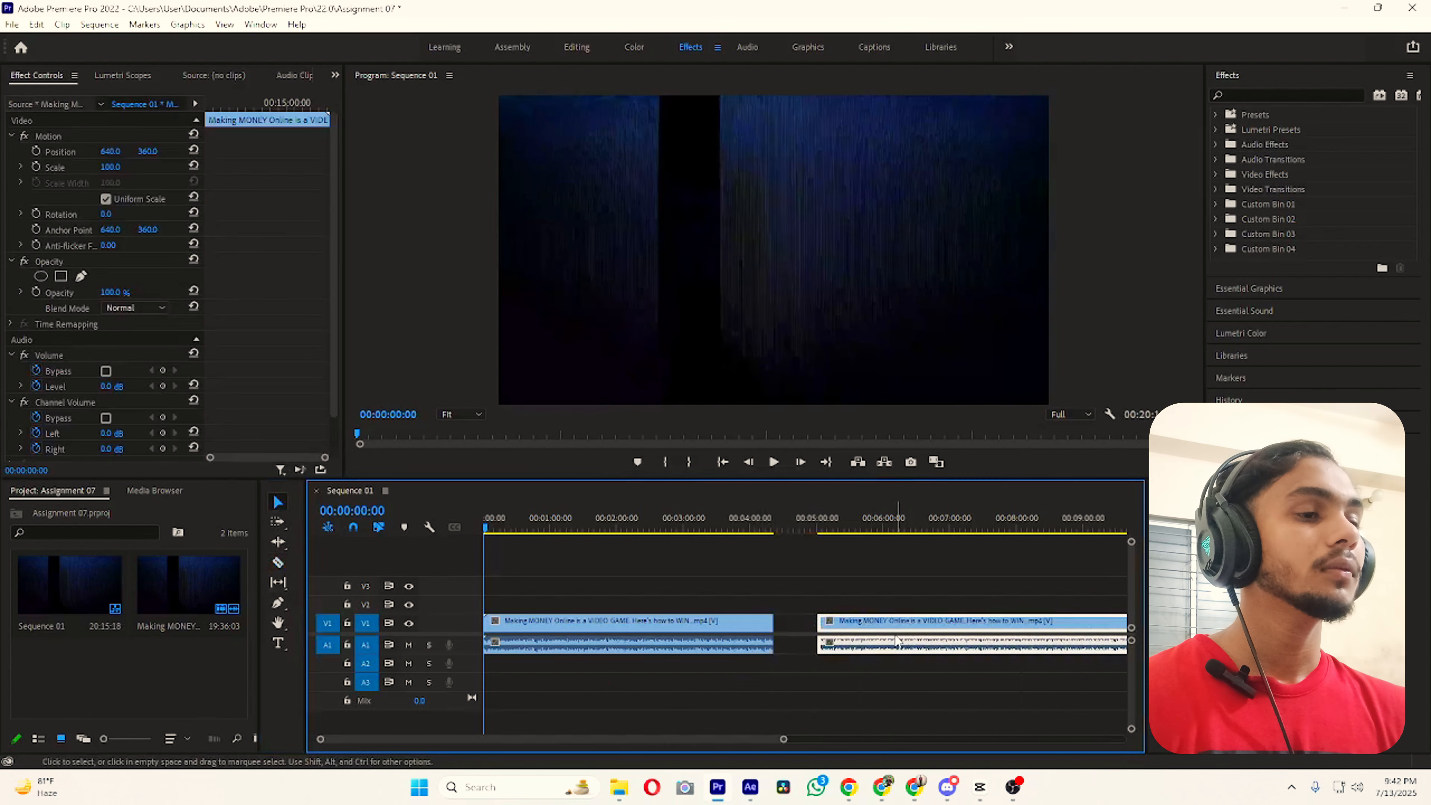
Step: Try deleting the second part of the split clip twice, undoing each deletion
{"action": "key", "text": "Delete"}
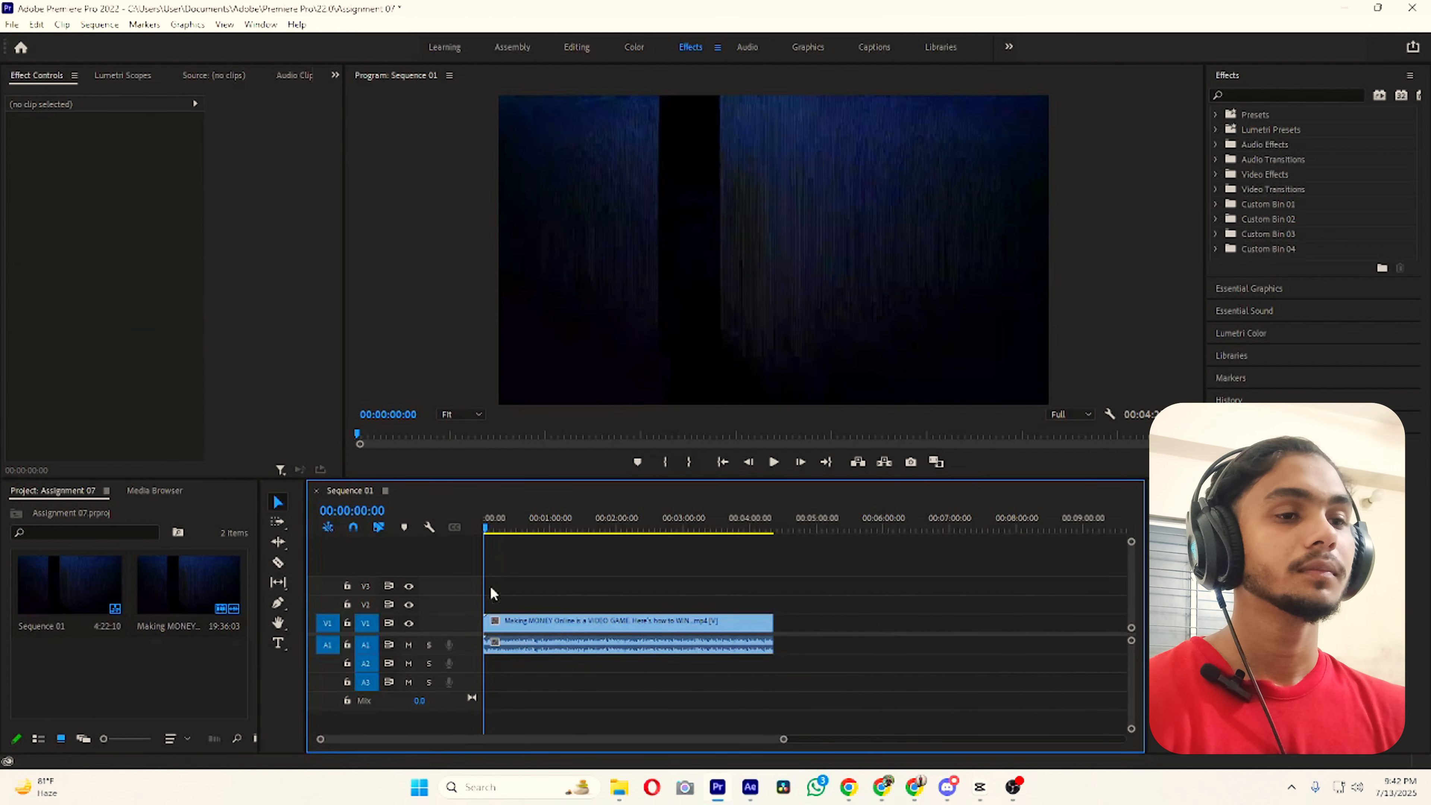
{"action": "key", "text": "ctrl+z"}
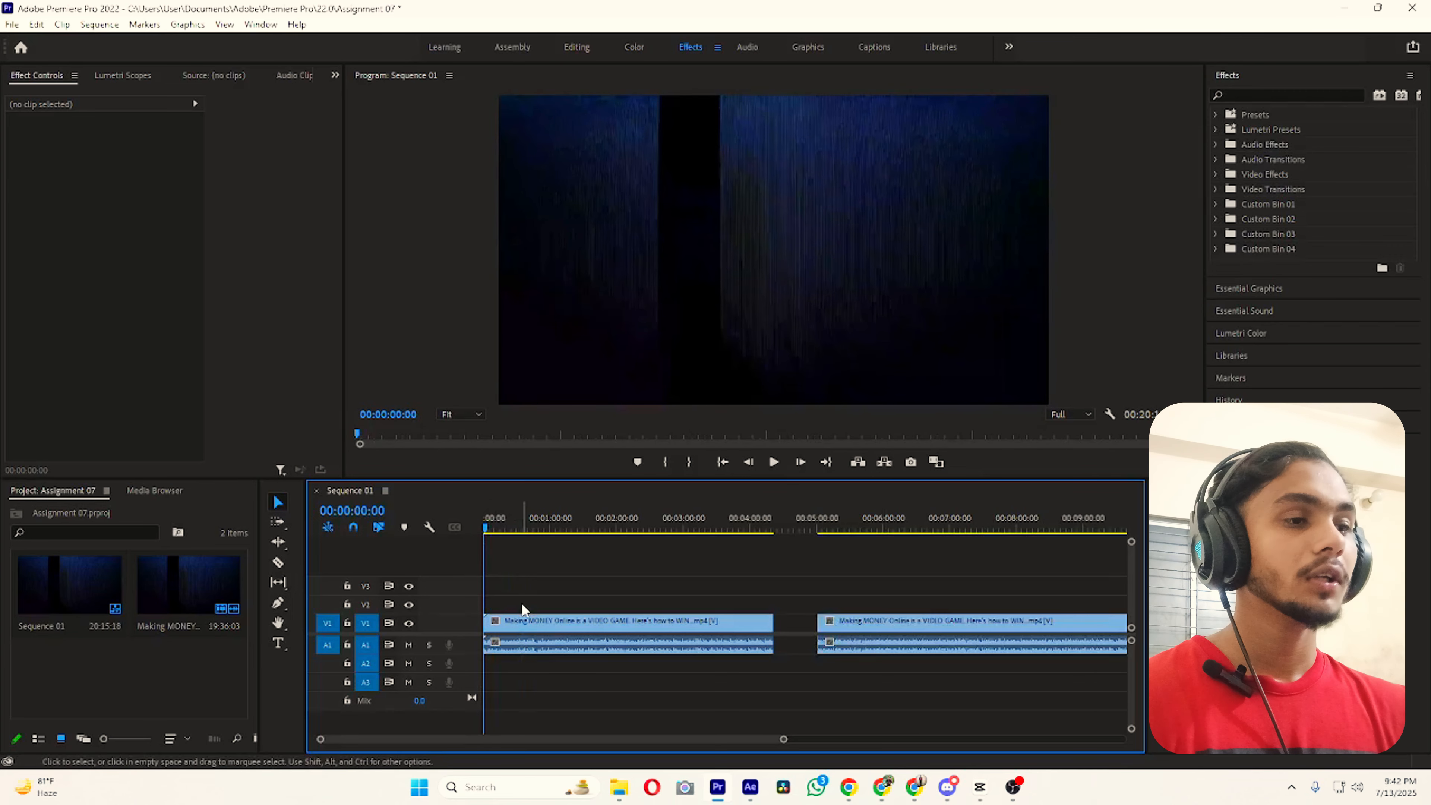
{"action": "left_click_drag", "start_coordinate": [885, 715], "coordinate": [840, 617]}
{"action": "key", "text": "Delete"}
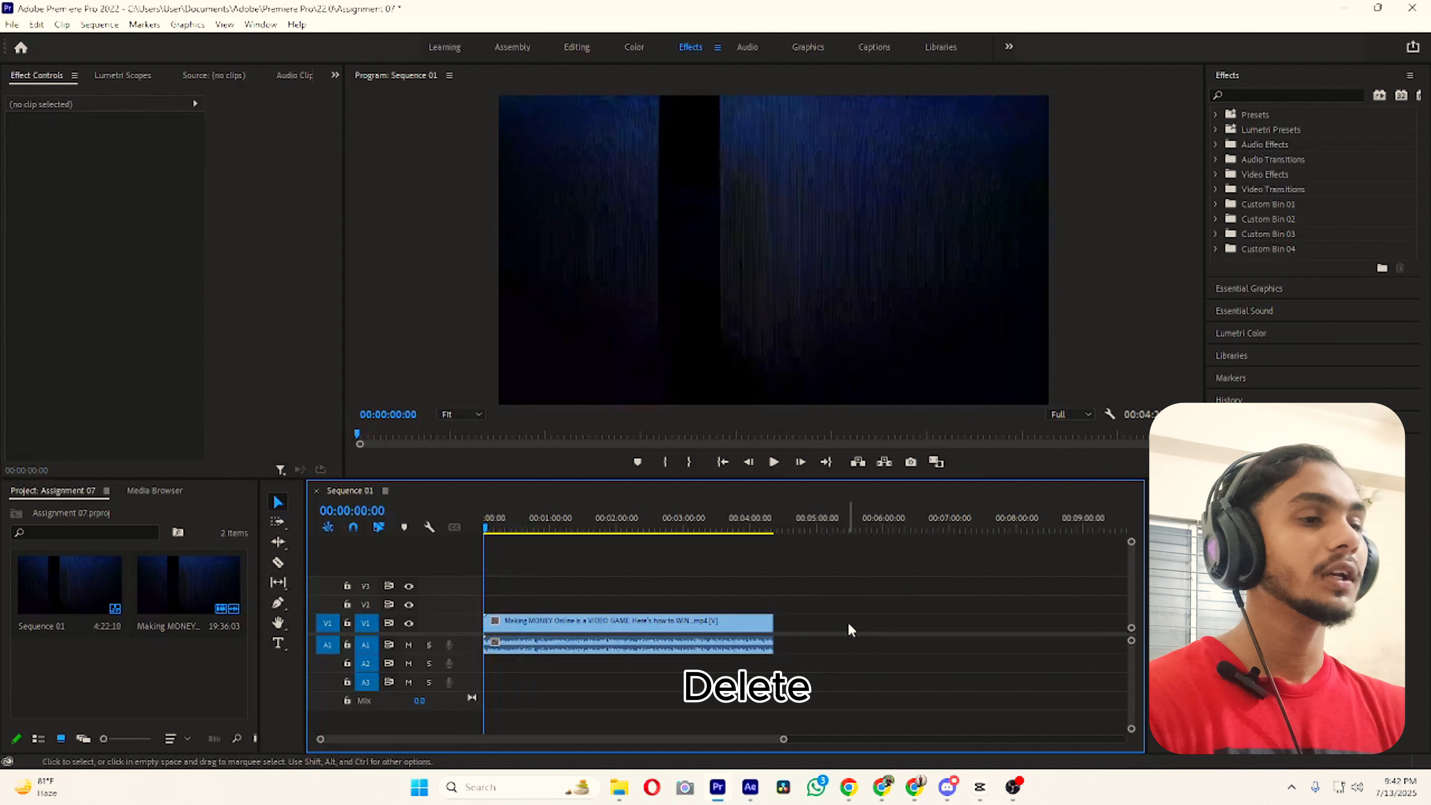
{"action": "key", "text": "ctrl+z"}
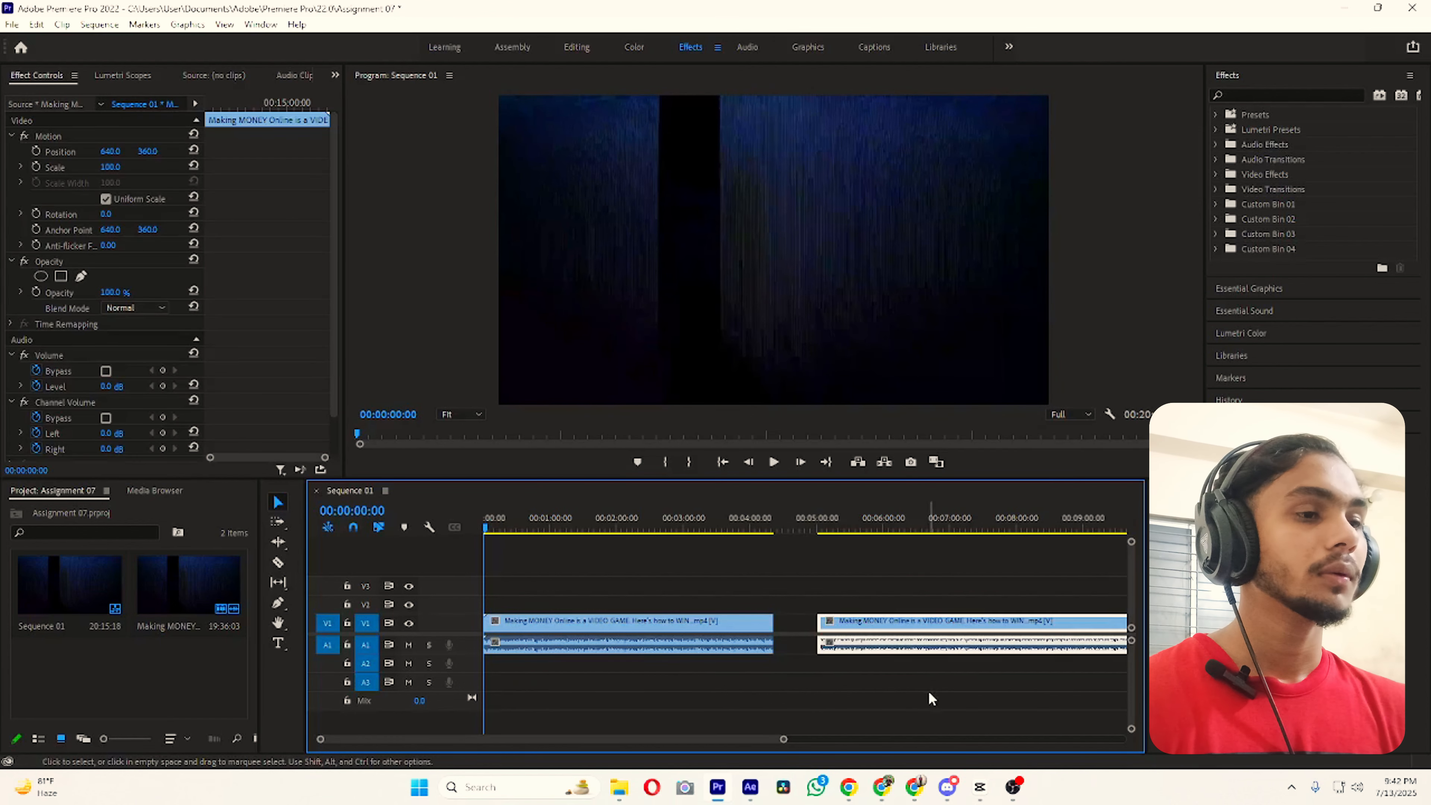
Step: Cut the second part of the split clip out of the timeline
{"action": "right_click", "coordinate": [872, 634]}
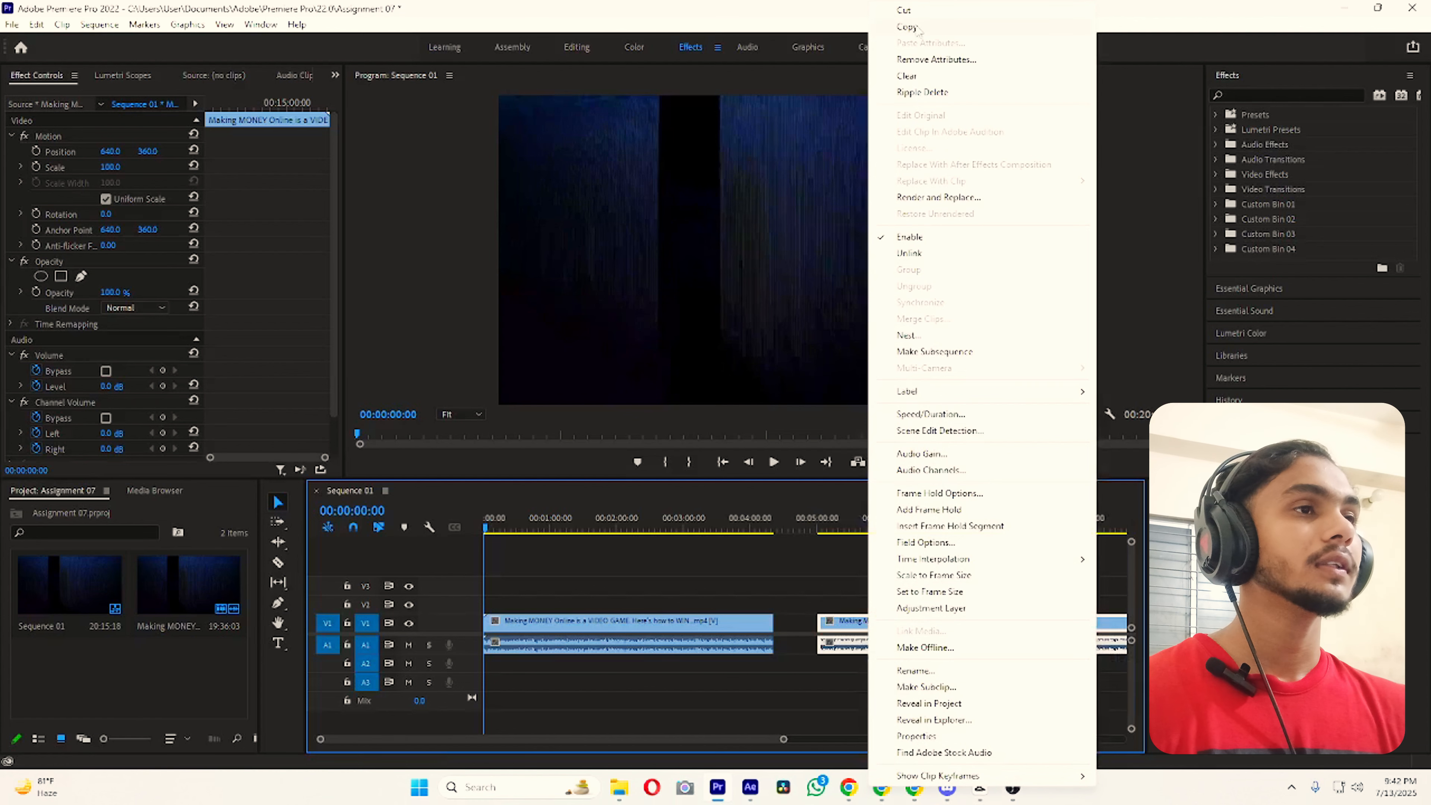
{"action": "left_click", "coordinate": [909, 11]}
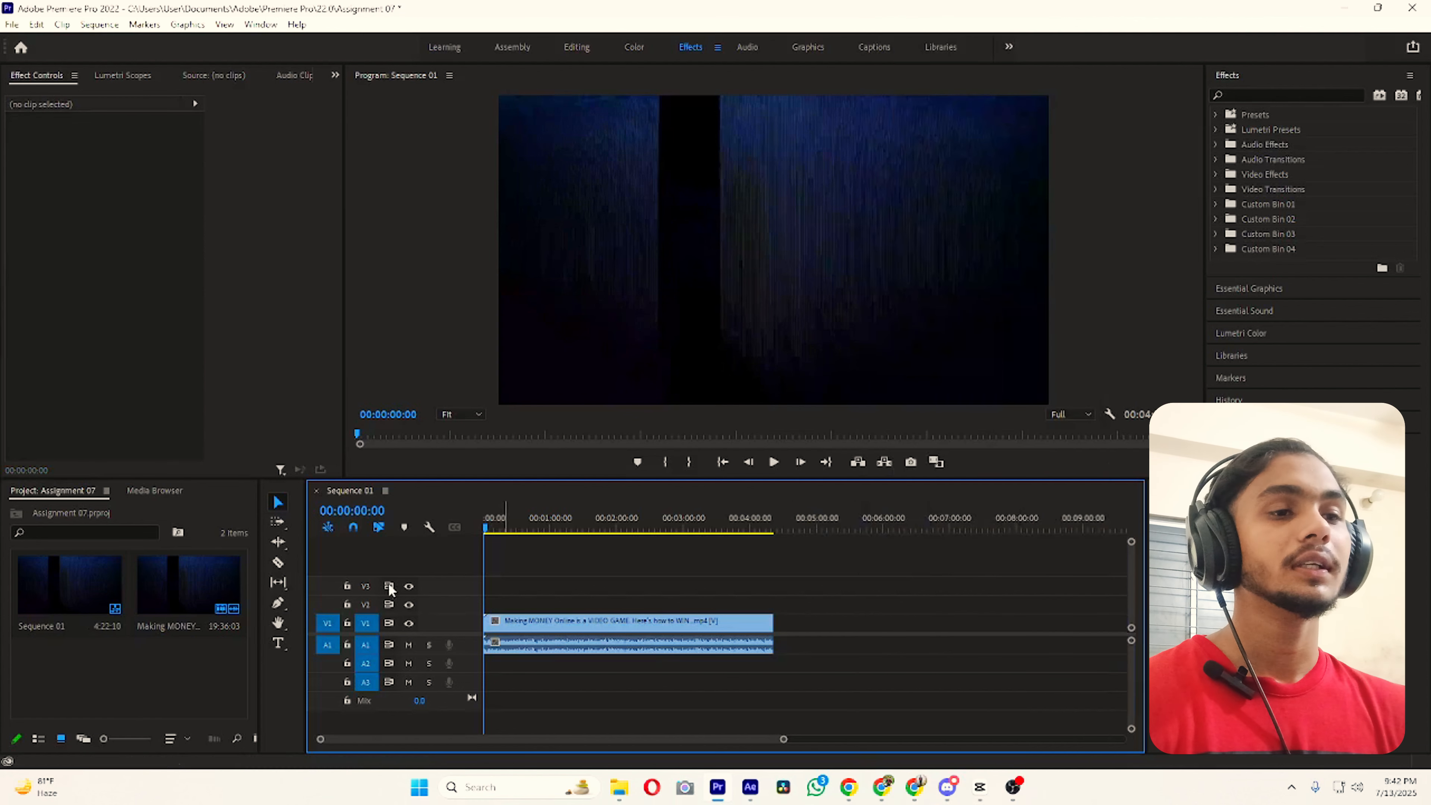
{"action": "left_click_drag", "start_coordinate": [488, 530], "coordinate": [514, 536]}
{"action": "key", "text": "Home"}
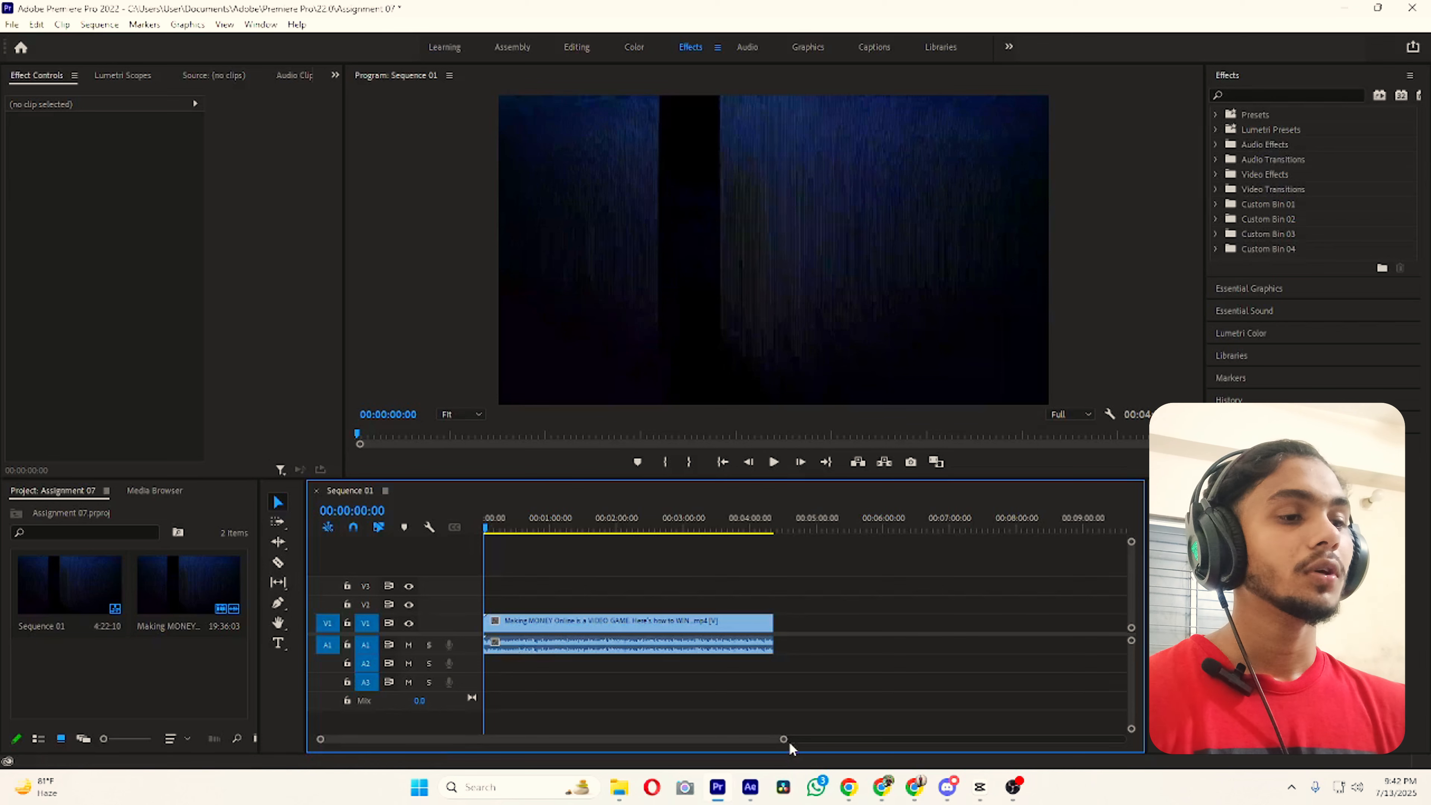
{"action": "left_click_drag", "start_coordinate": [788, 744], "coordinate": [745, 743]}
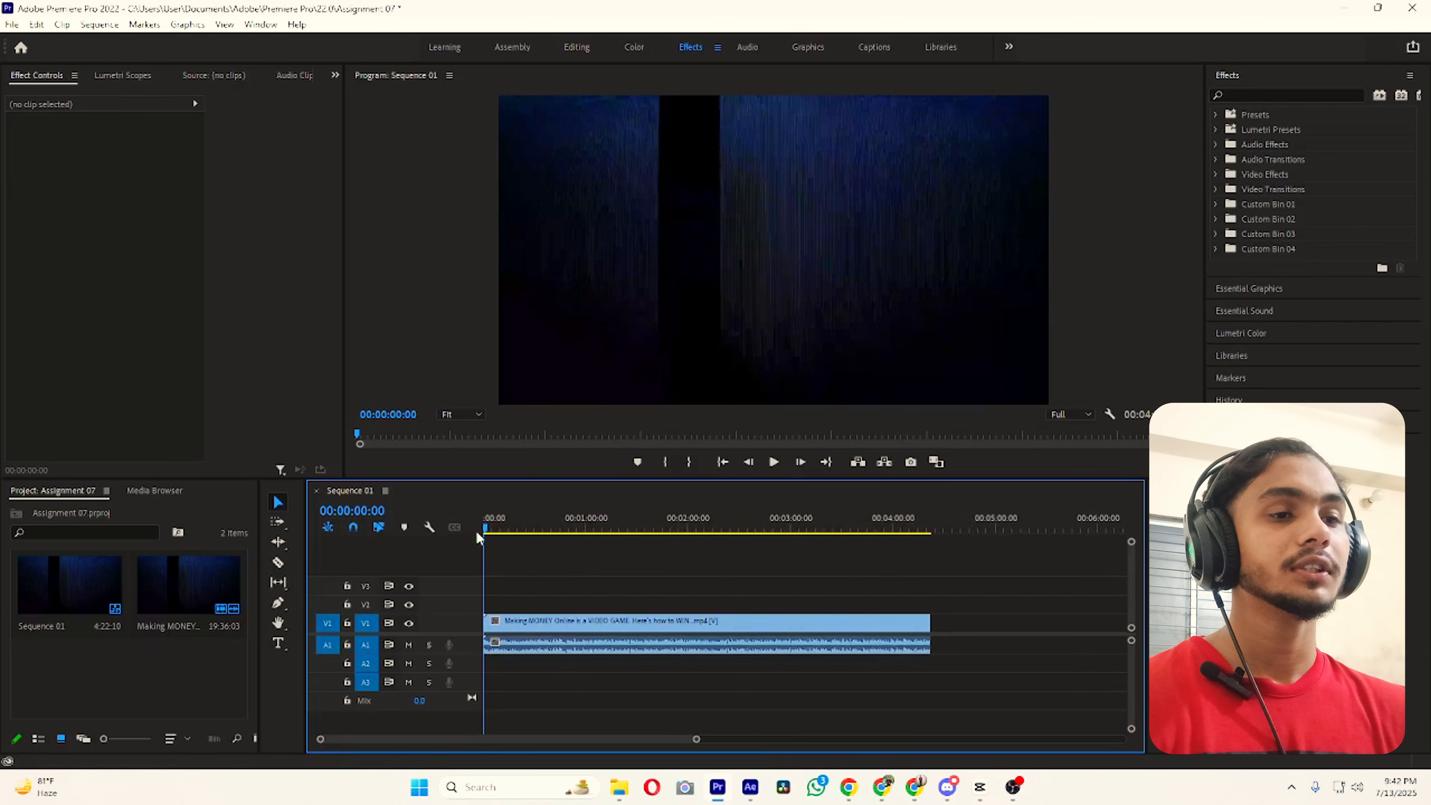
{"action": "left_click_drag", "start_coordinate": [486, 529], "coordinate": [508, 543]}
{"action": "key", "text": "Home"}
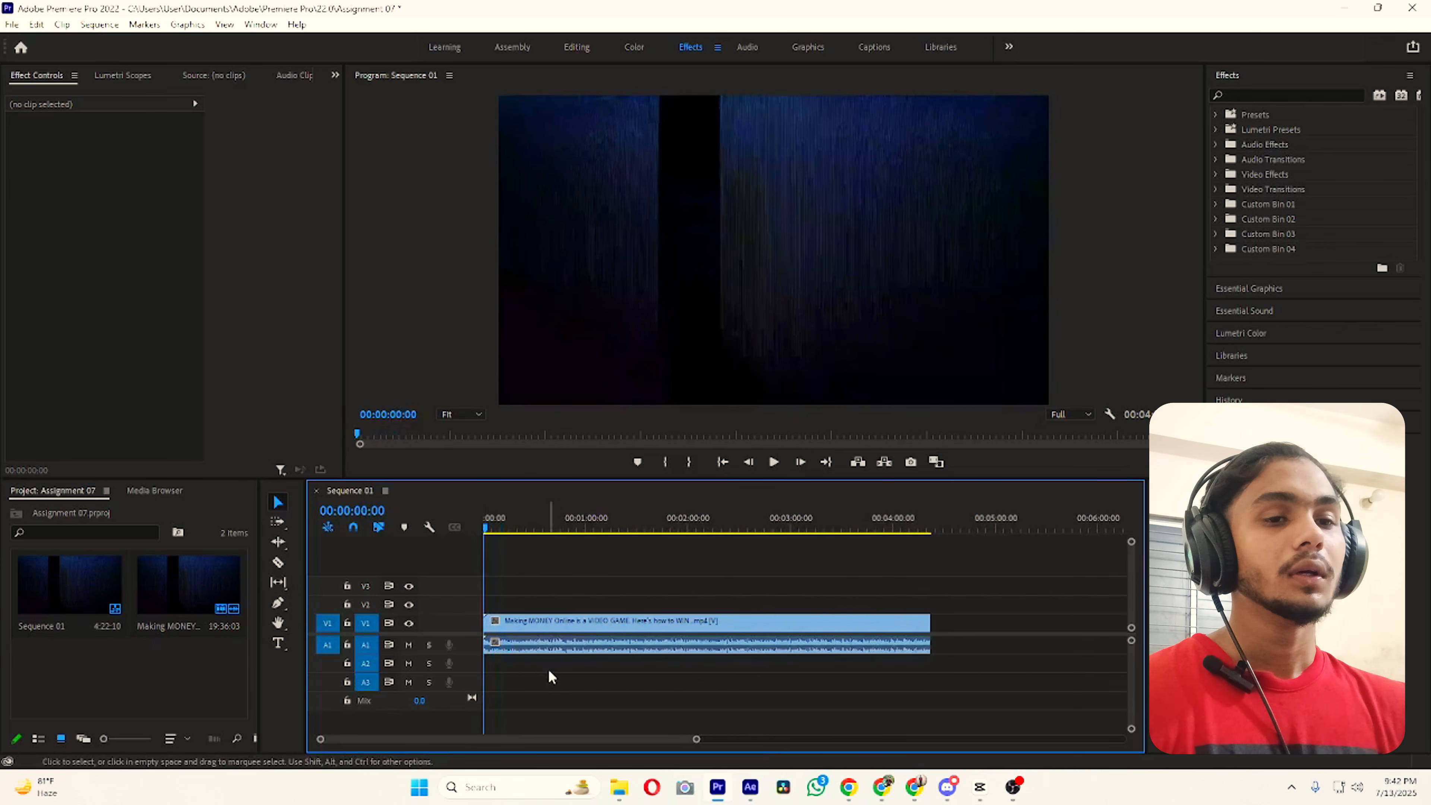
Step: Search Downloads for "bg music" and import the WhatsApp Video 2025-06-17 audio file ending in "other-E major-97bpm-441hz"
{"action": "left_click", "coordinate": [152, 664]}
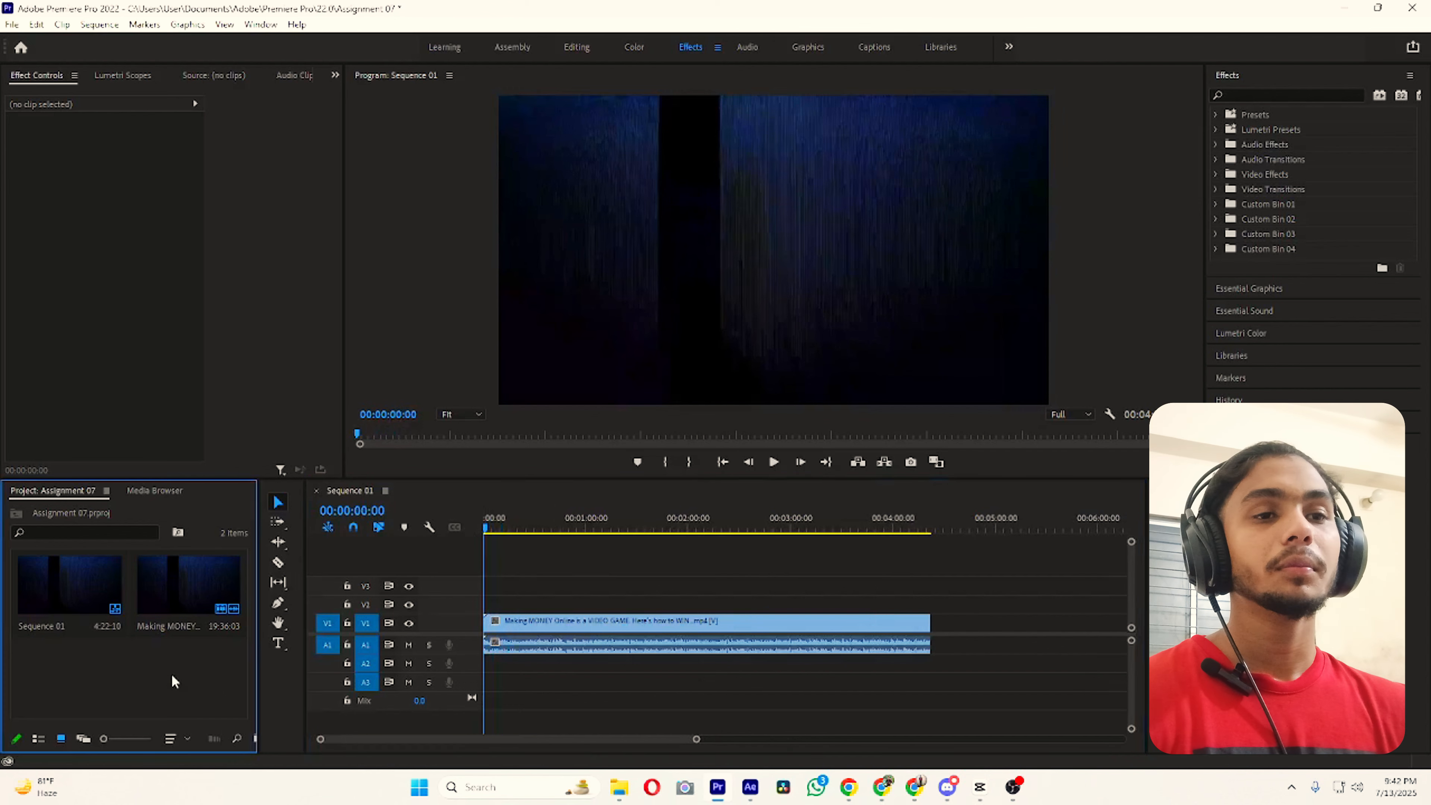
{"action": "double_click", "coordinate": [169, 668]}
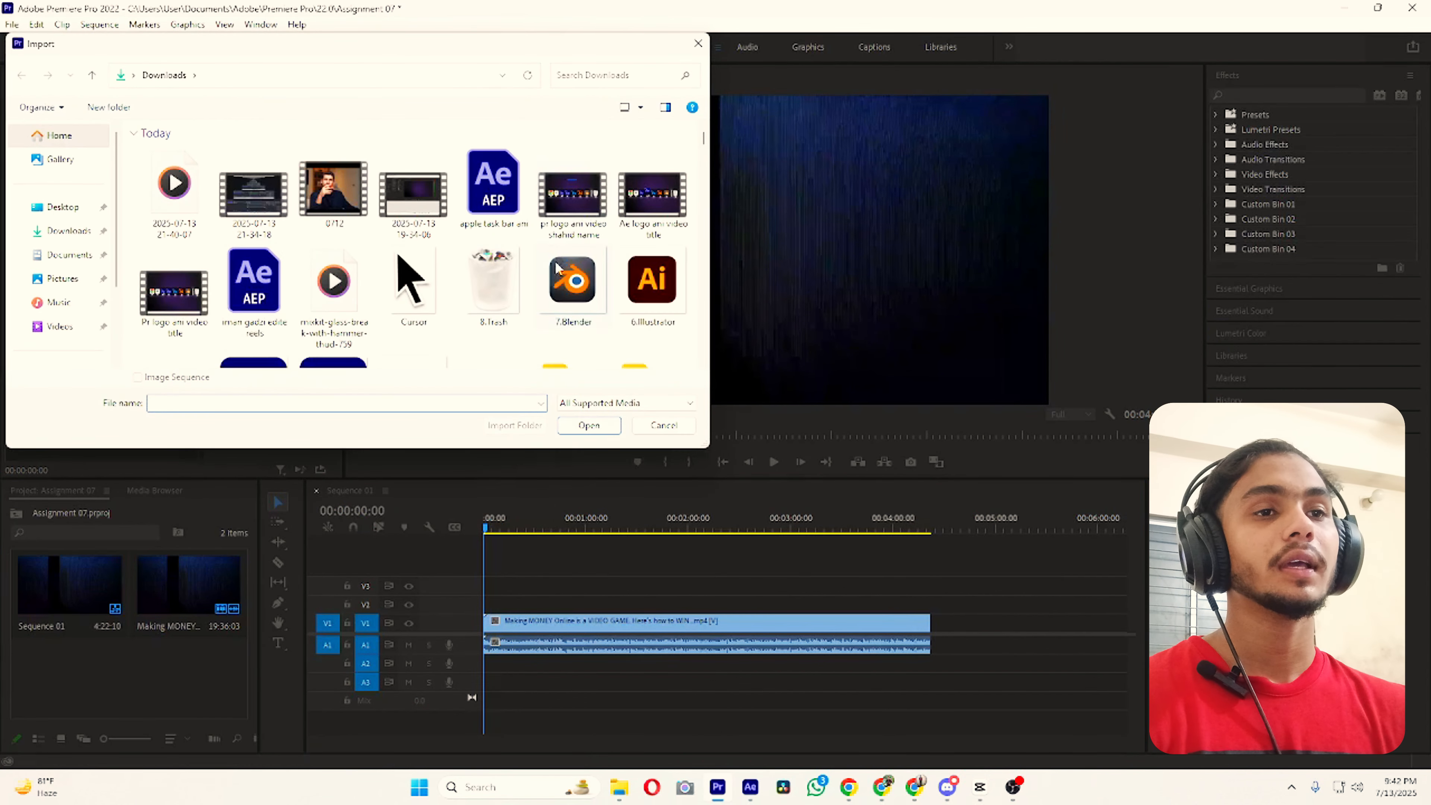
{"action": "scroll", "coordinate": [349, 254], "scroll_direction": "down", "scroll_amount": 2}
{"action": "left_click", "coordinate": [620, 75]}
{"action": "type", "text": "bg music"}
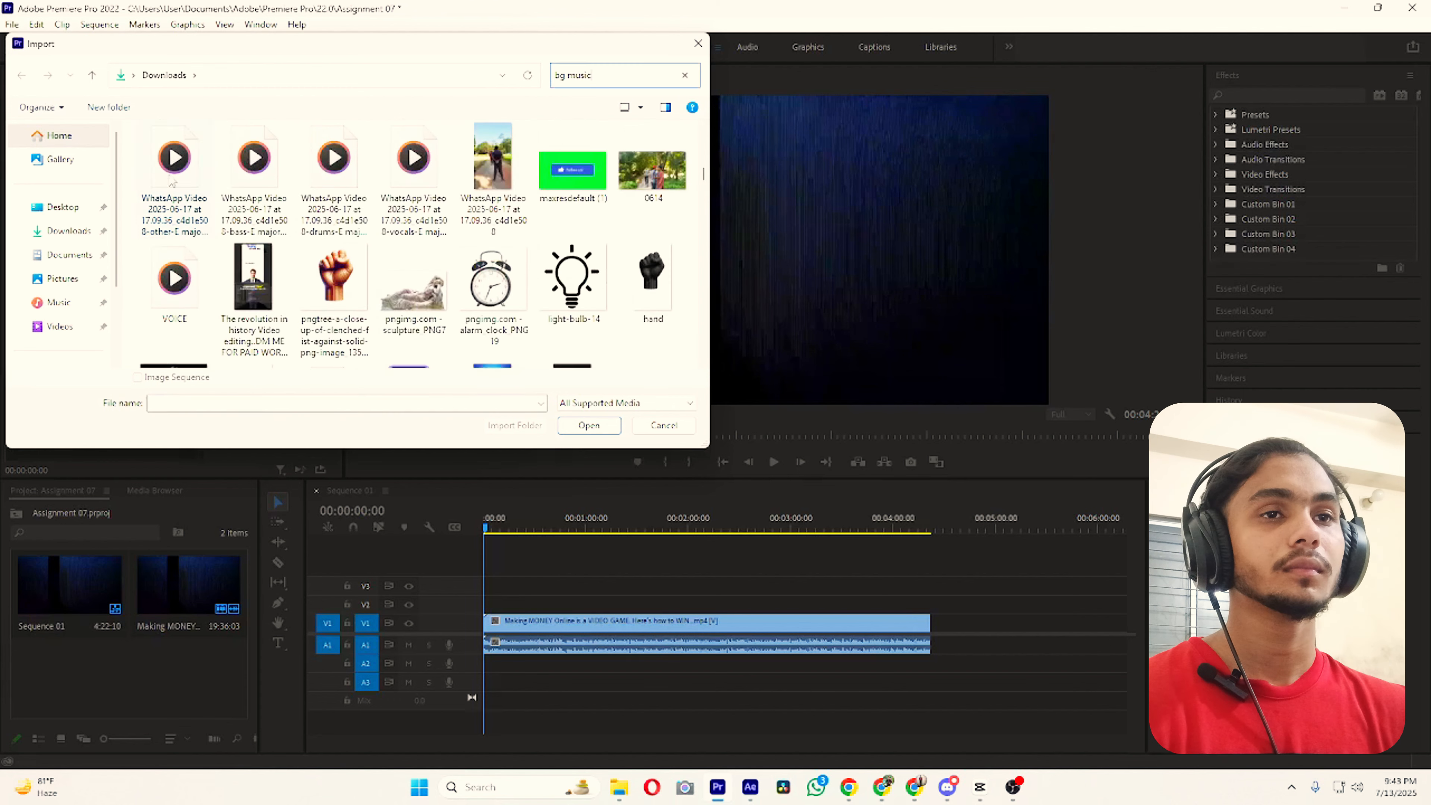
{"action": "left_click", "coordinate": [176, 181]}
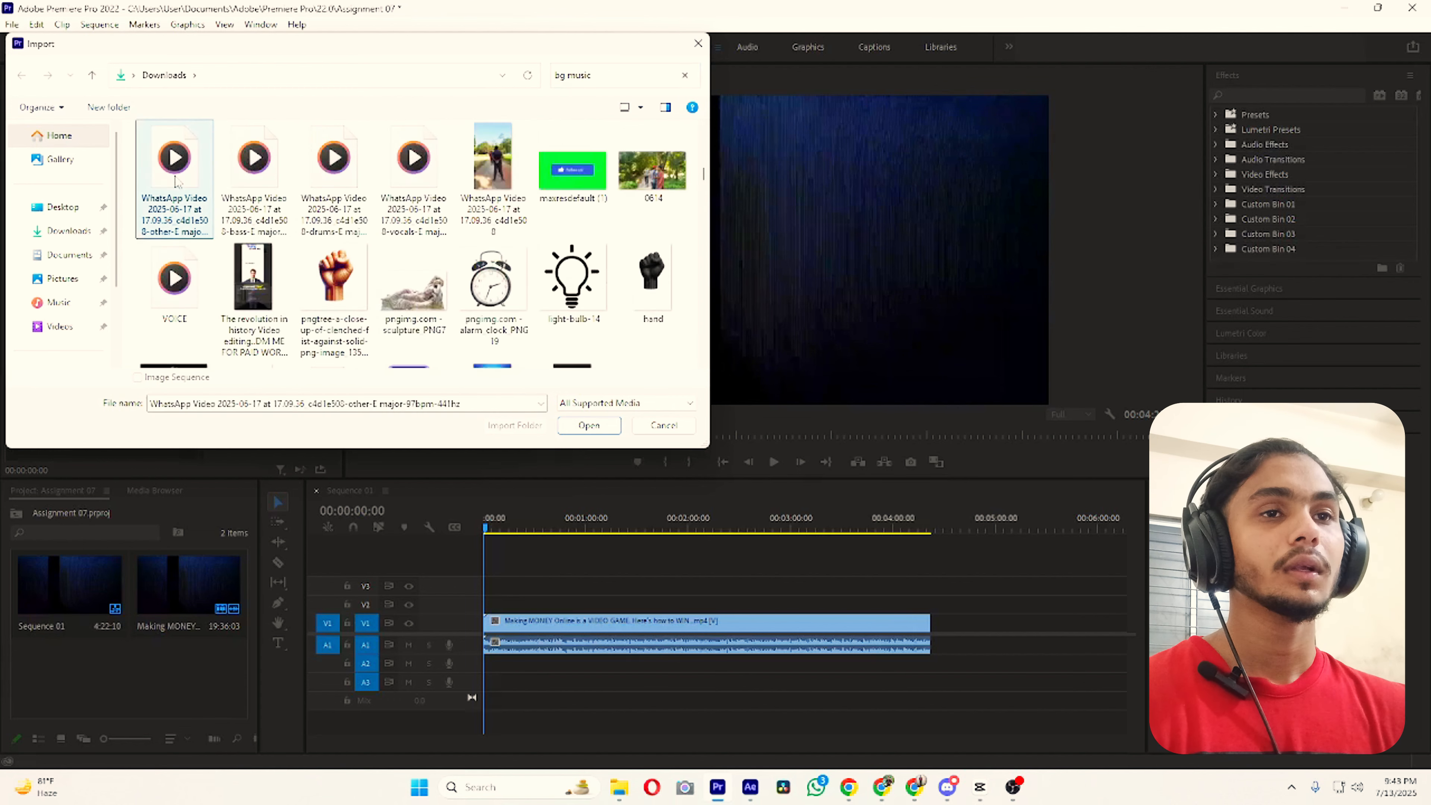
{"action": "left_click", "coordinate": [601, 429]}
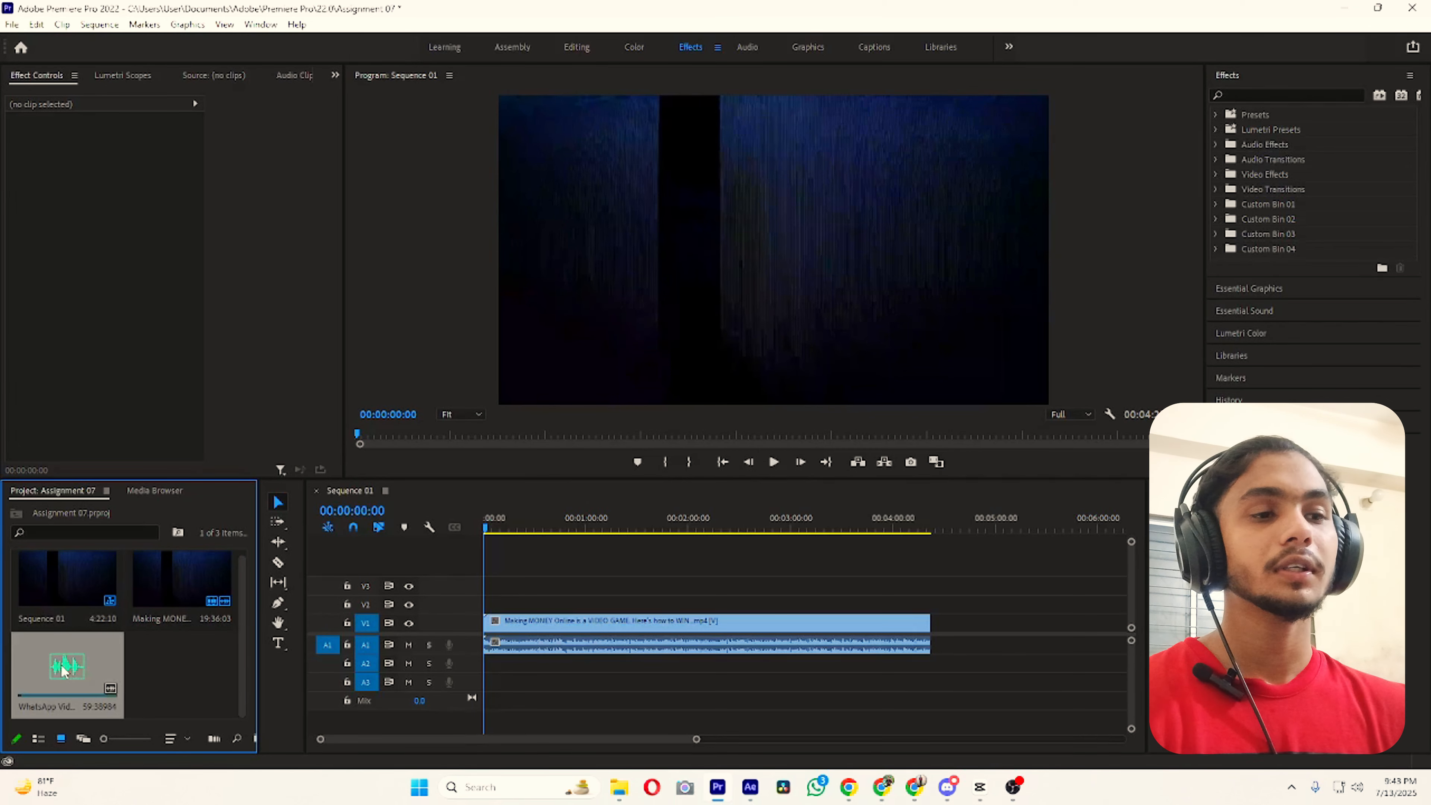
Step: Place the imported music at the start of track A2 under the video and play back the sequence
{"action": "left_click_drag", "start_coordinate": [65, 674], "coordinate": [487, 668]}
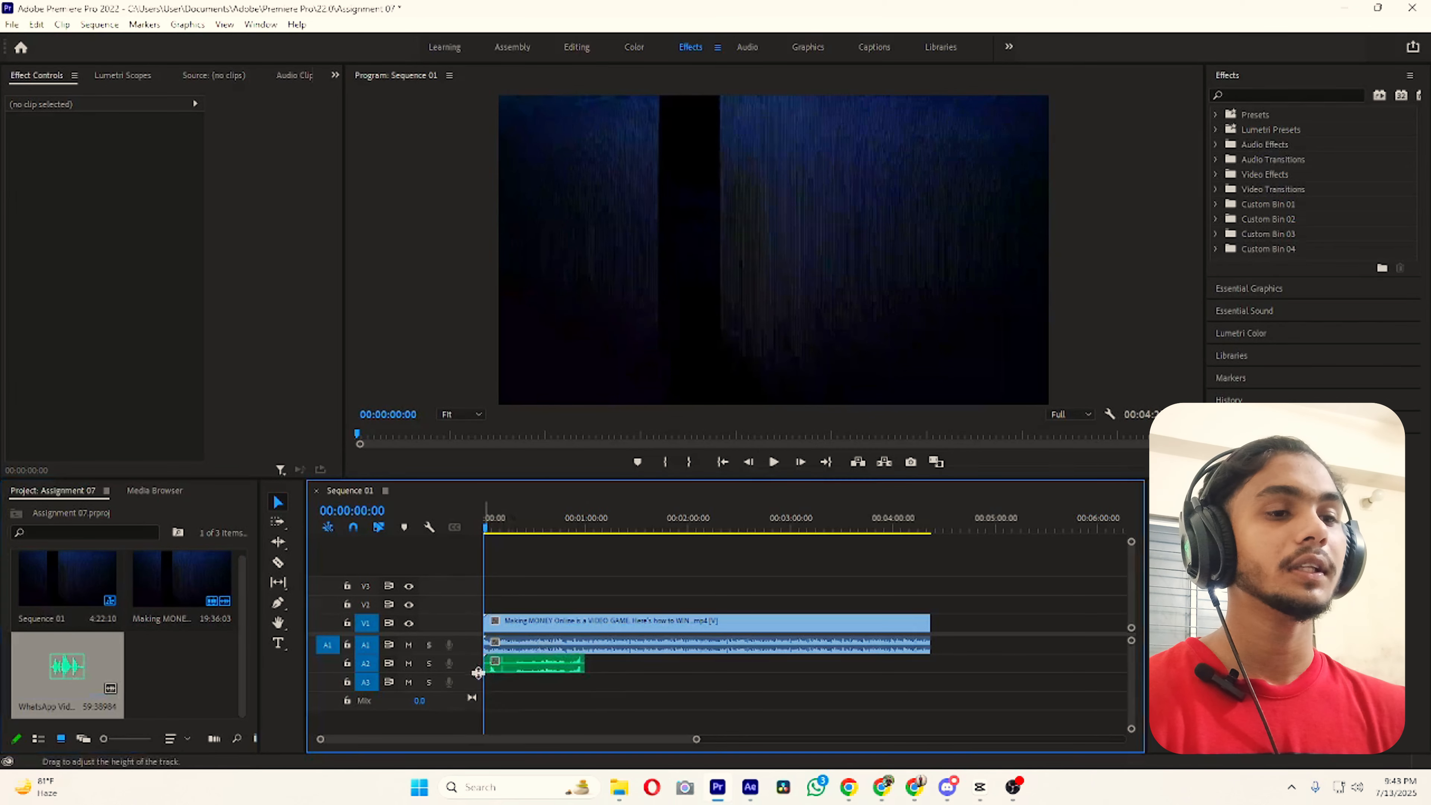
{"action": "key", "text": "space"}
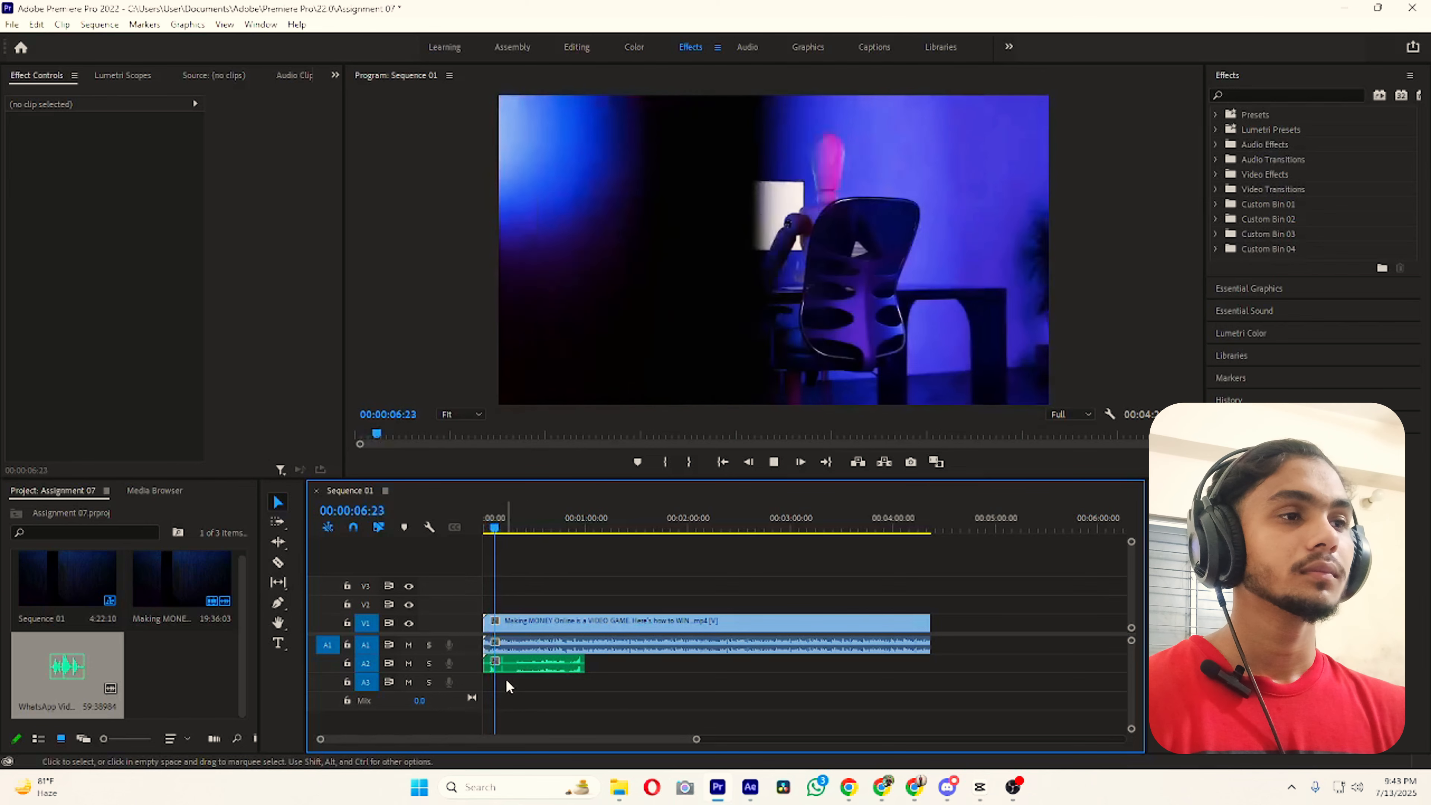
{"action": "key", "text": "space"}
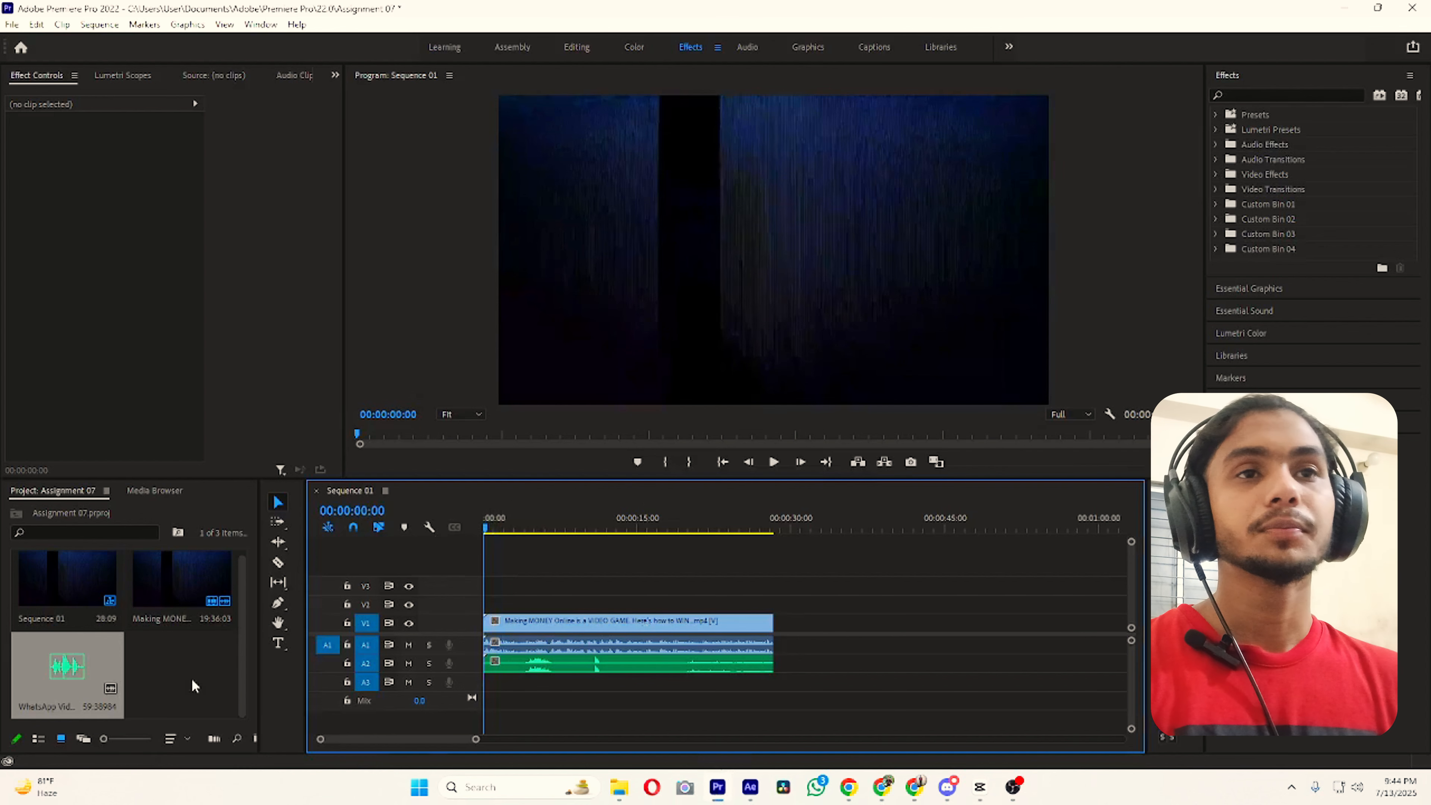
Step: Export Sequence 01 as a media file
{"action": "left_click", "coordinate": [11, 25]}
{"action": "mouse_move", "coordinate": [40, 499]}
{"action": "left_click", "coordinate": [265, 499]}
{"action": "left_click", "coordinate": [1014, 679]}
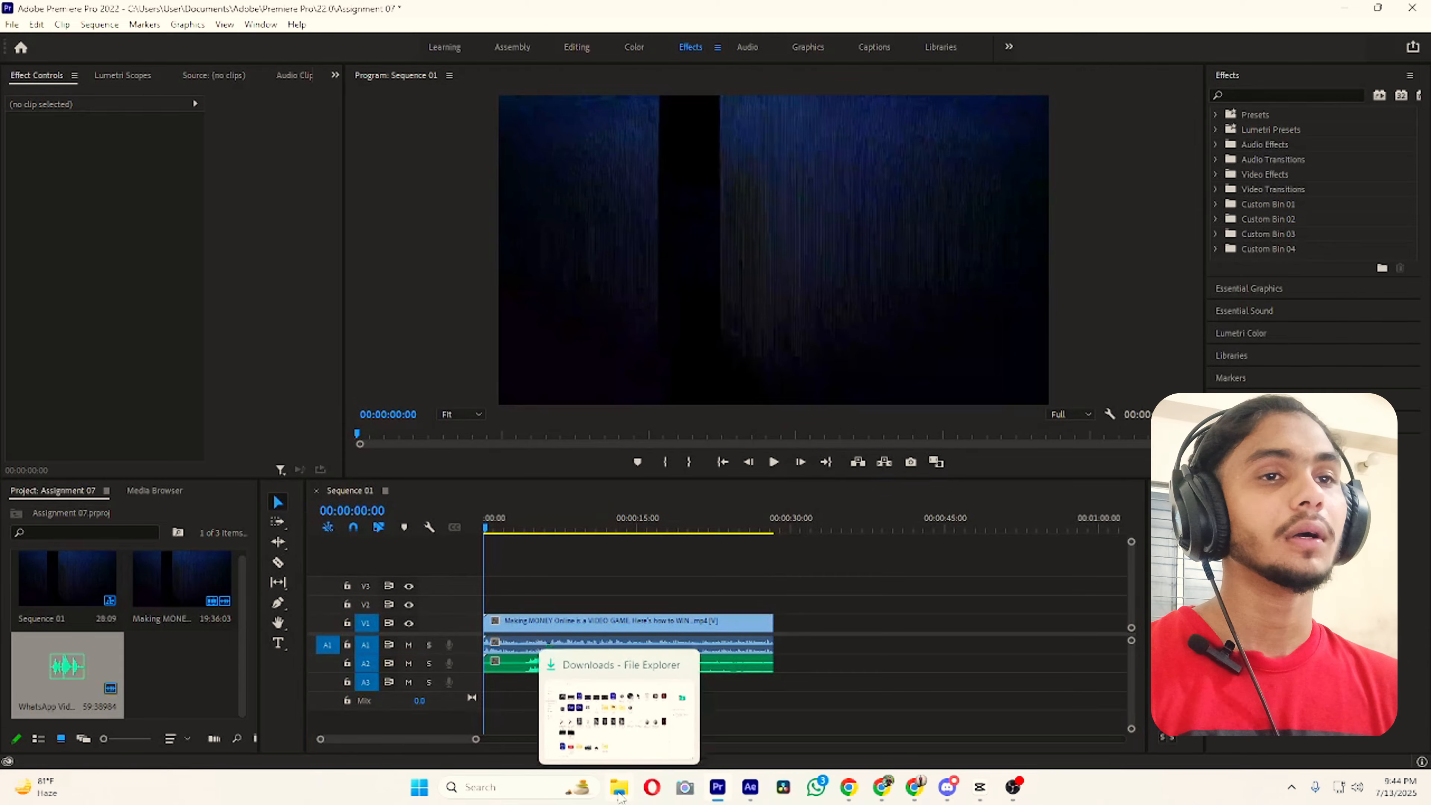
Step: Switch to File Explorer and select the exported Sequence 01 video in the Downloads folder
{"action": "left_click", "coordinate": [619, 787]}
{"action": "left_click", "coordinate": [65, 213]}
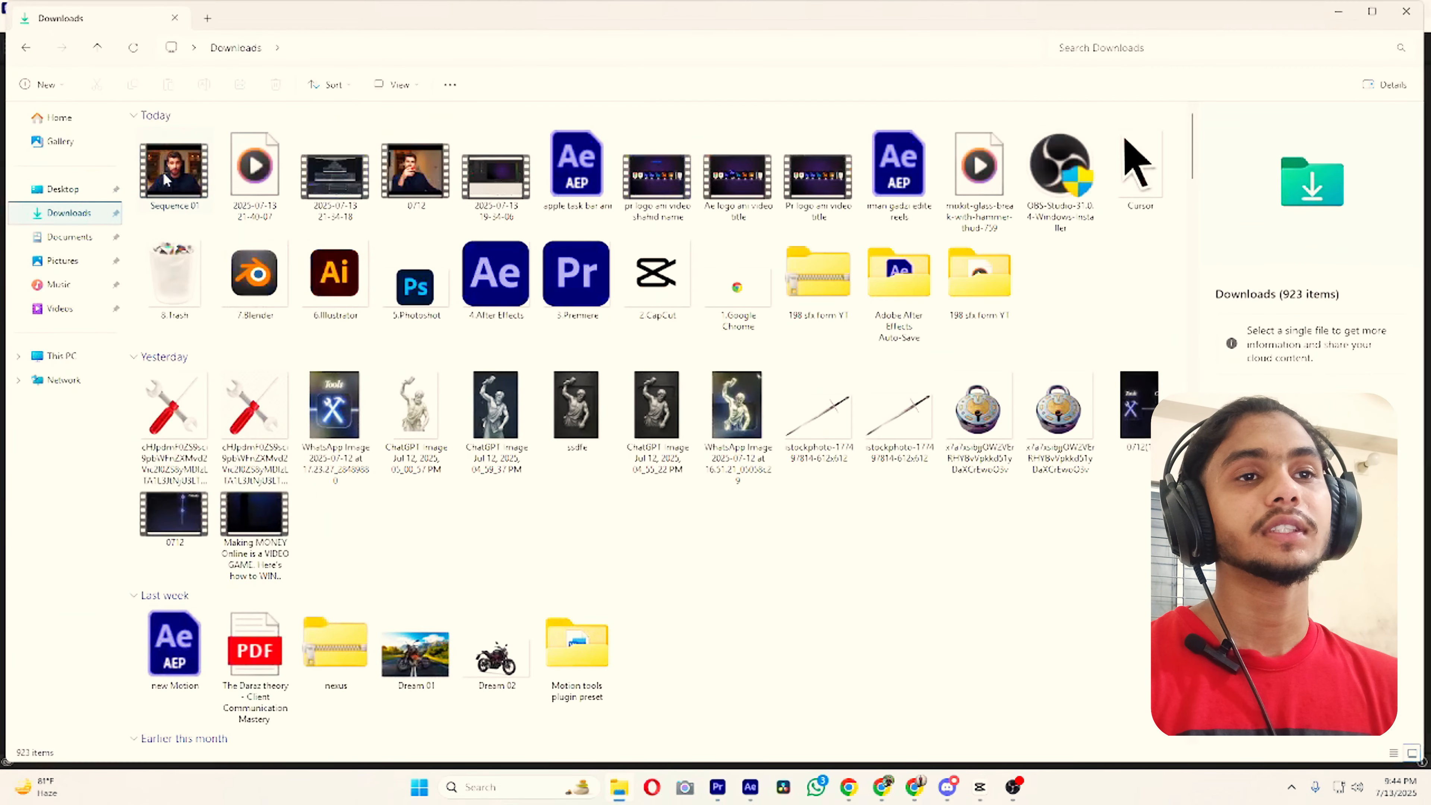
{"action": "left_click", "coordinate": [148, 180]}
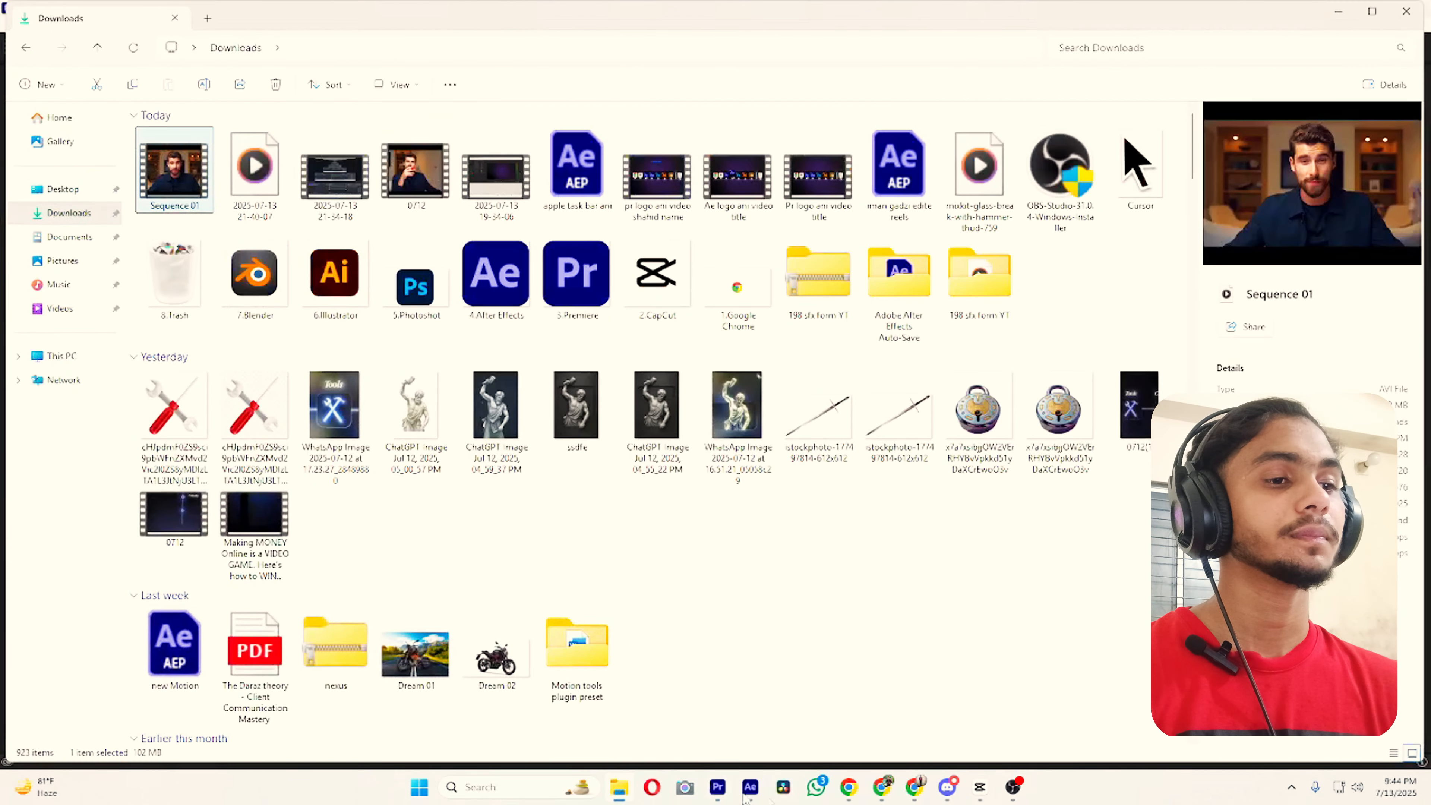